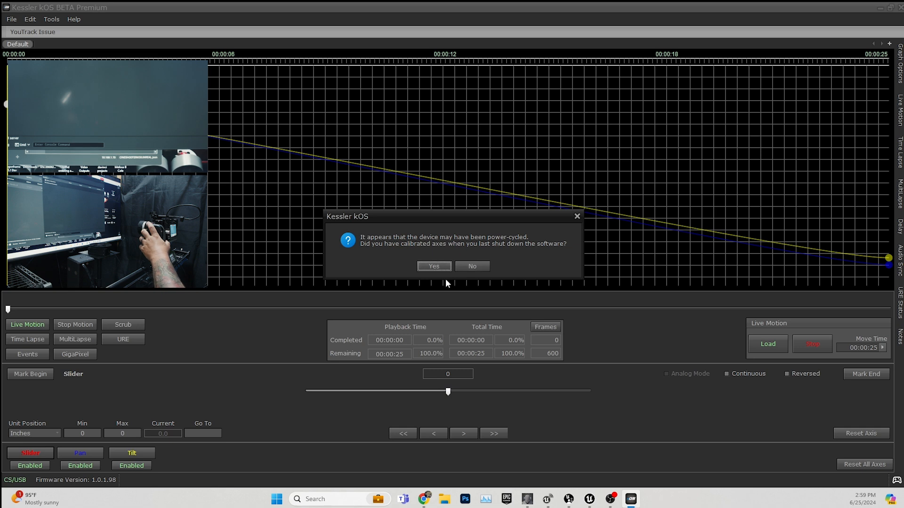
- Answer No to whether the axes were calibrated when the software was last shut down
left_click(472, 264)
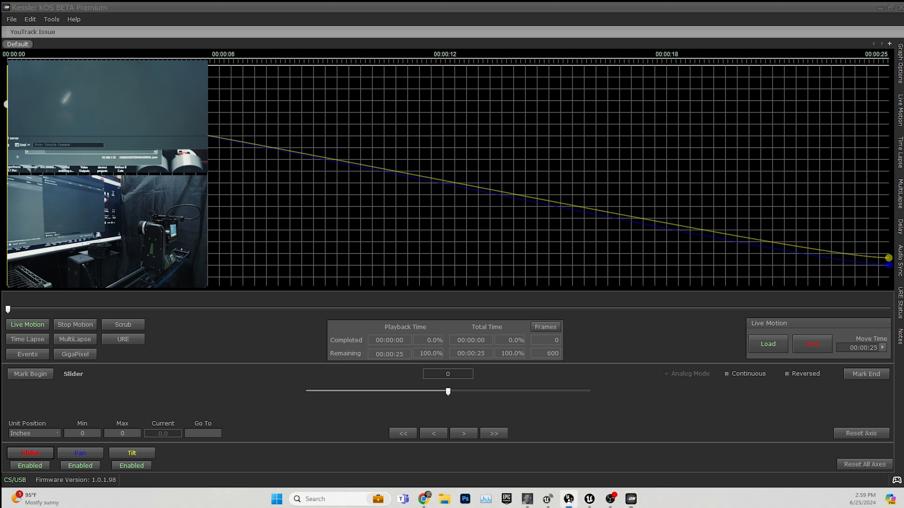
left_click(196, 360)
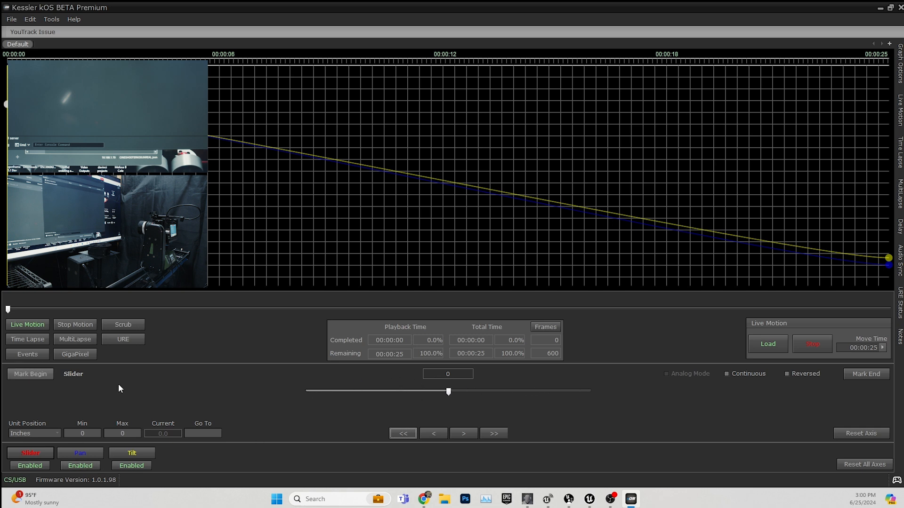
- Pan the camera partway round, run the Slider axis back to the start of its travel and mark that position as its begin point
left_click_drag(449, 393, 340, 394)
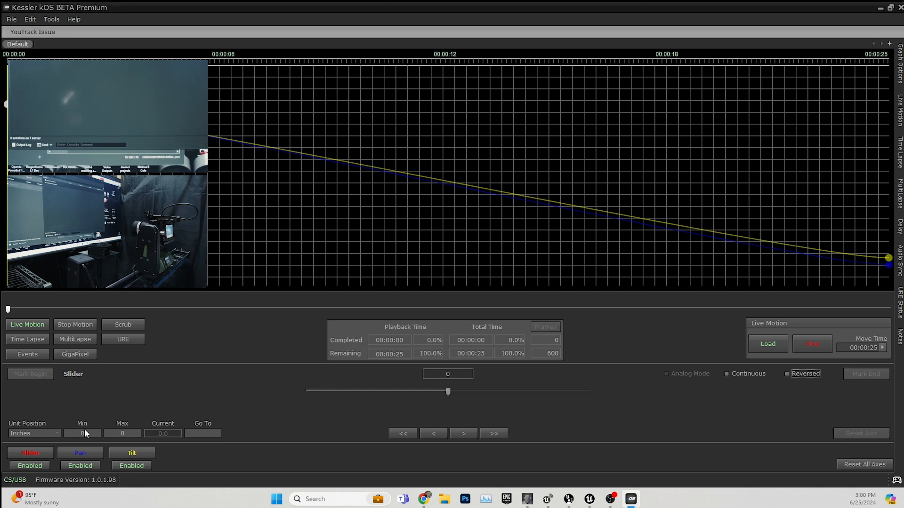
left_click(101, 450)
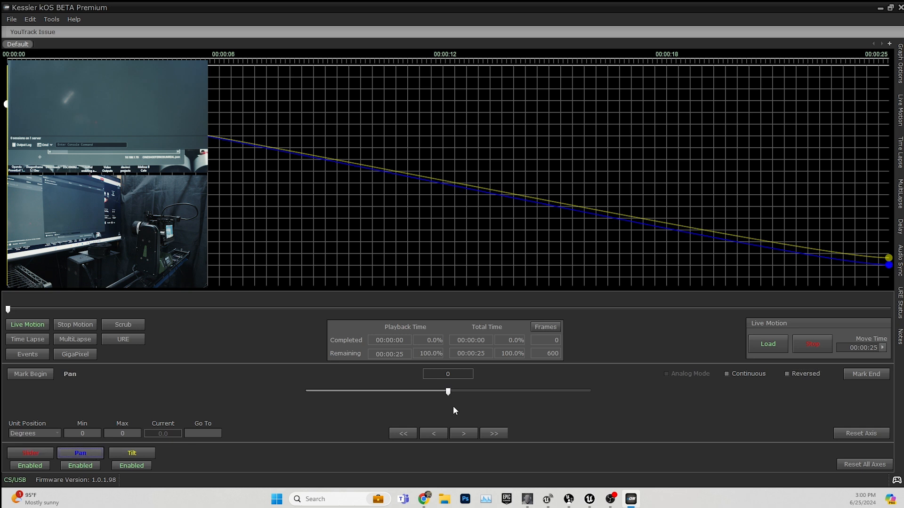
left_click_drag(447, 392, 383, 388)
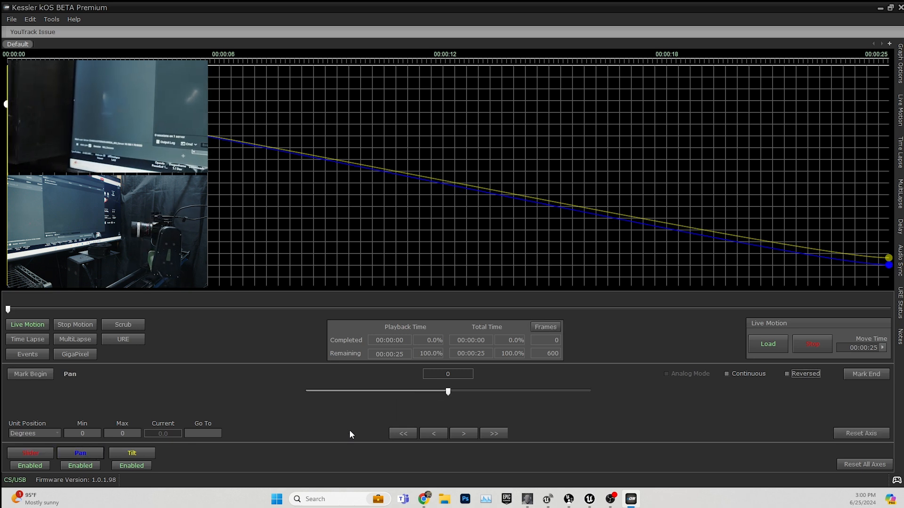
left_click(43, 454)
left_click_drag(447, 391, 405, 394)
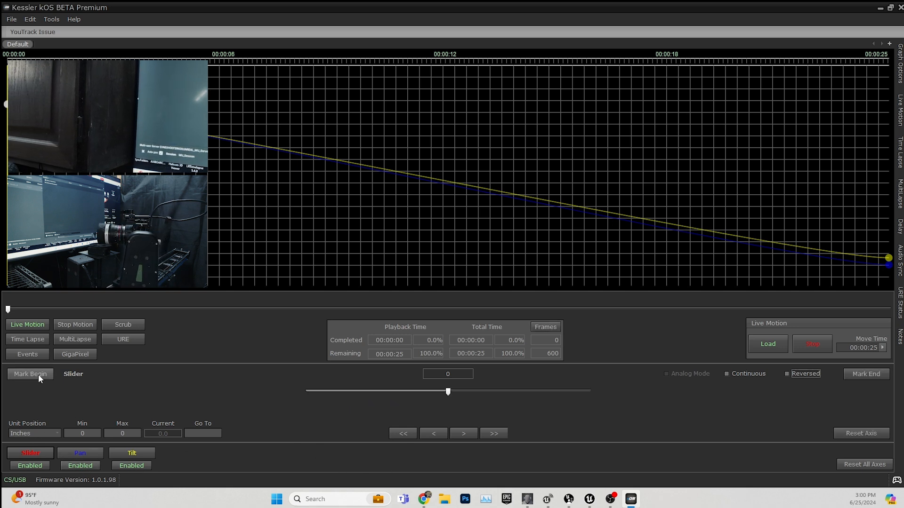
left_click(44, 373)
- Run the Slider axis forward to the far end of its travel and mark that position as its end point
left_click_drag(449, 392, 862, 401)
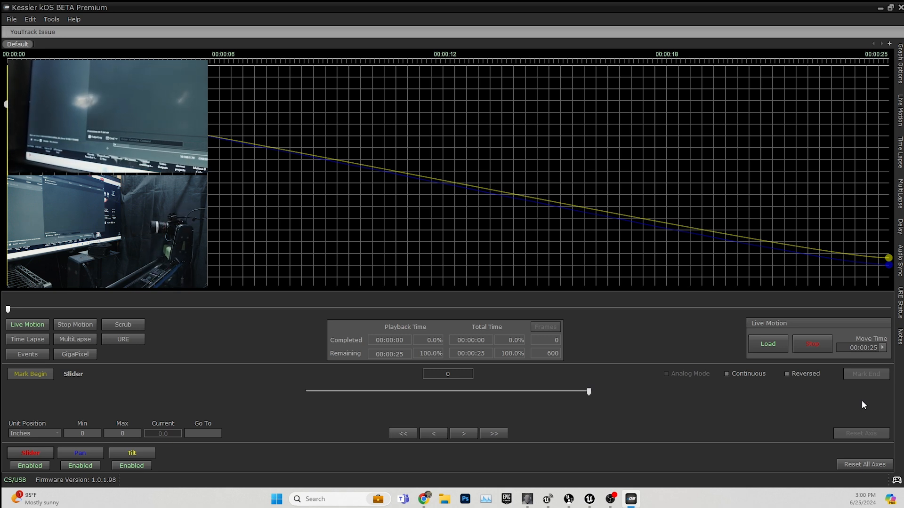
left_click_drag(862, 401, 859, 401)
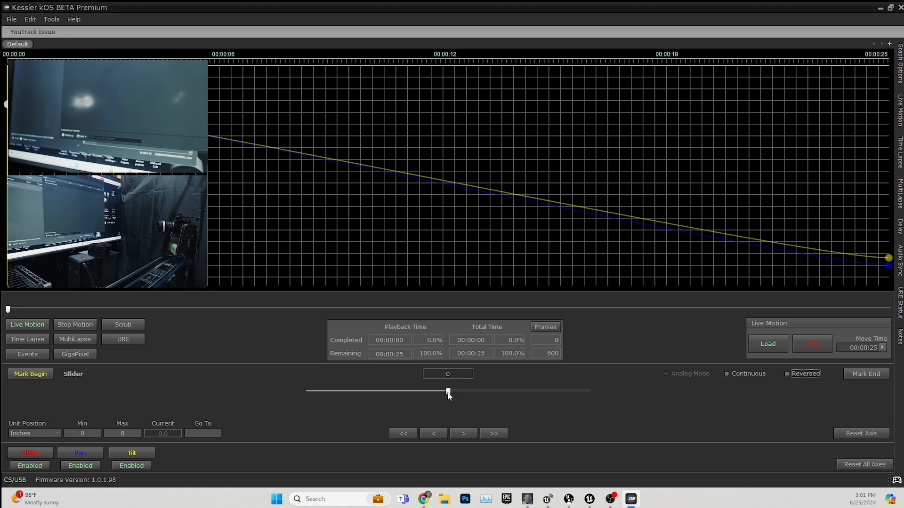
left_click_drag(447, 394, 515, 393)
left_click(871, 374)
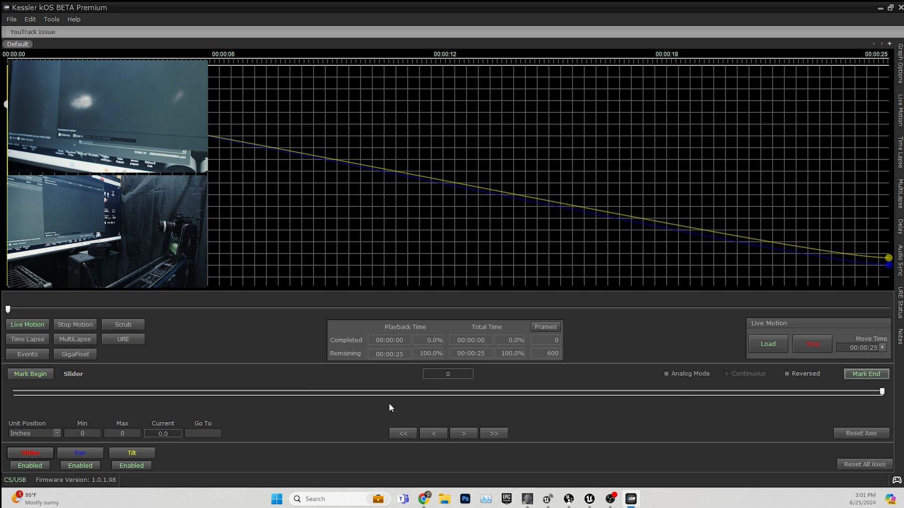
- Keep the Slider units in inches, set its limits to -12 minimum and 12 maximum, and send the axis to position 0
left_click(43, 434)
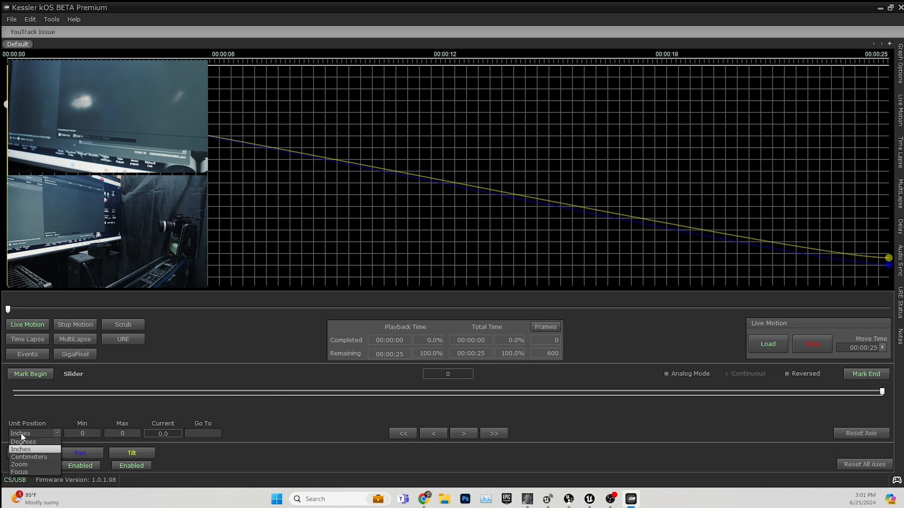
left_click_drag(90, 430, 60, 434)
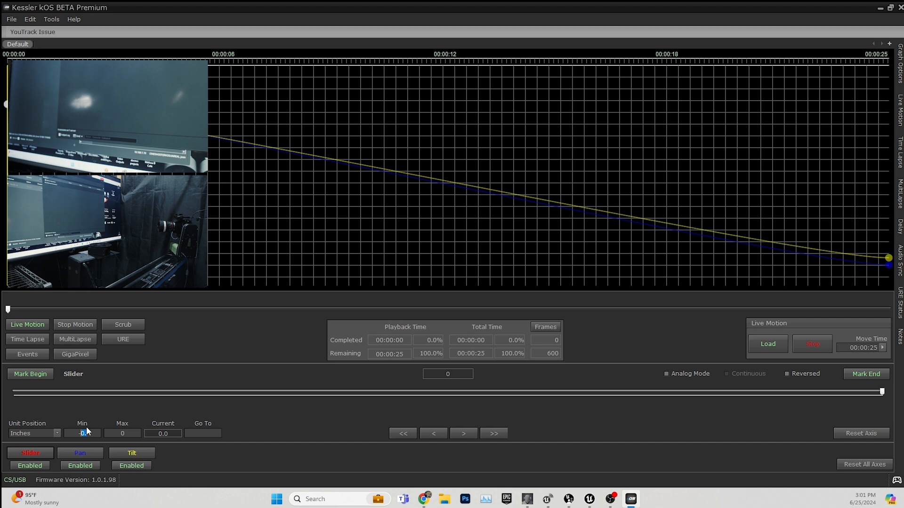
type("-12")
key("Tab")
type("12")
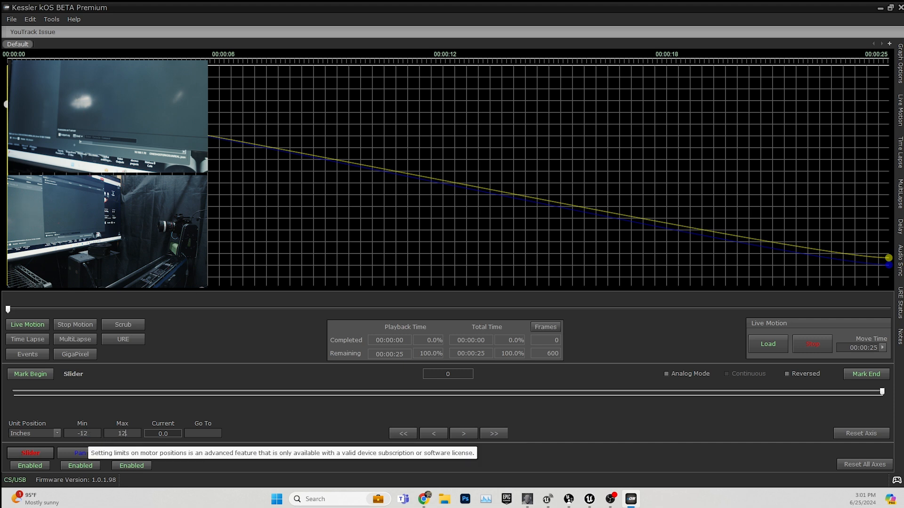
left_click(209, 432)
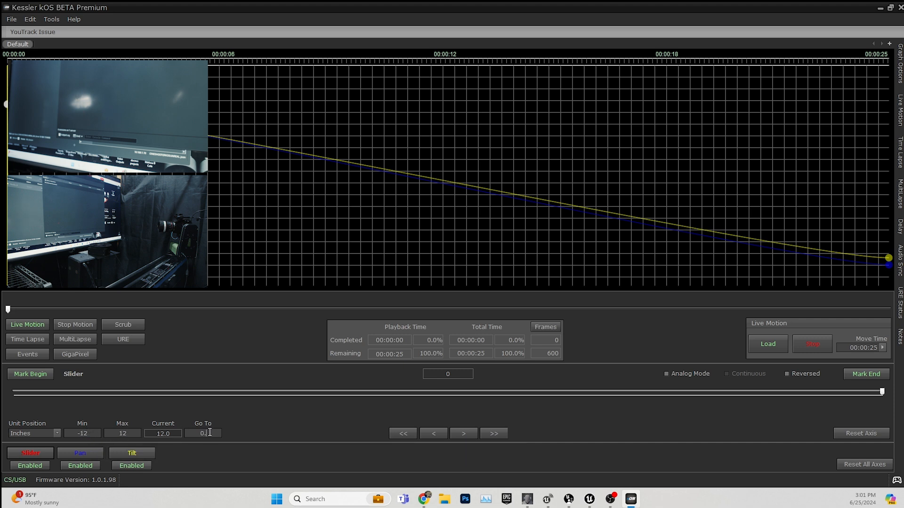
key("Return")
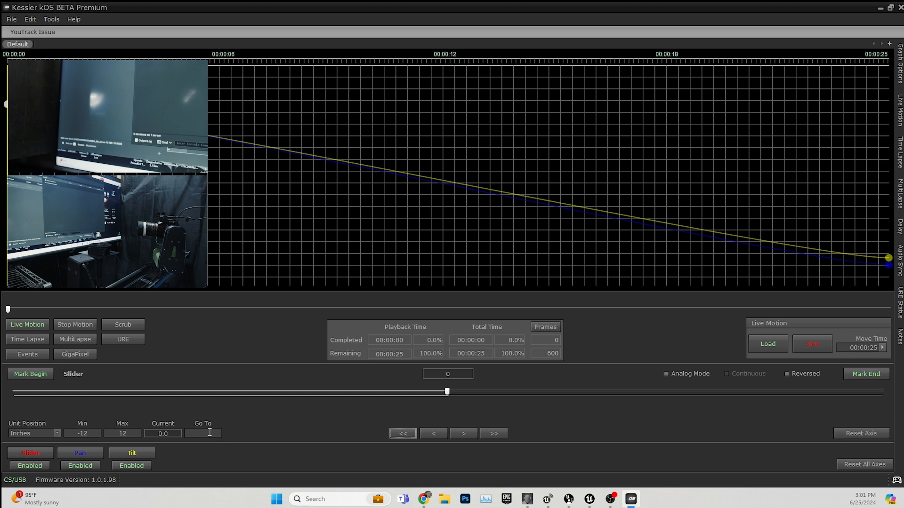
- Turn the Pan axis to one side extreme, fine-adjust it and mark that position as its begin point
left_click(78, 454)
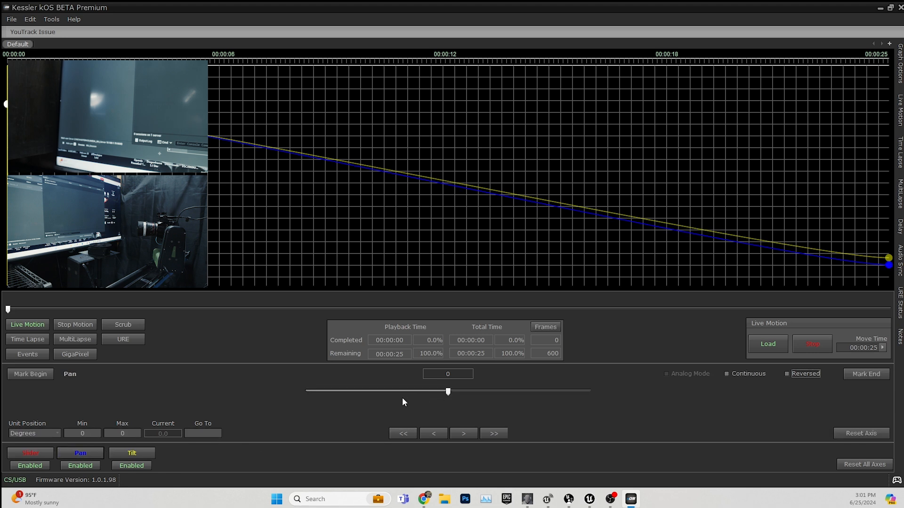
left_click_drag(448, 392, 403, 392)
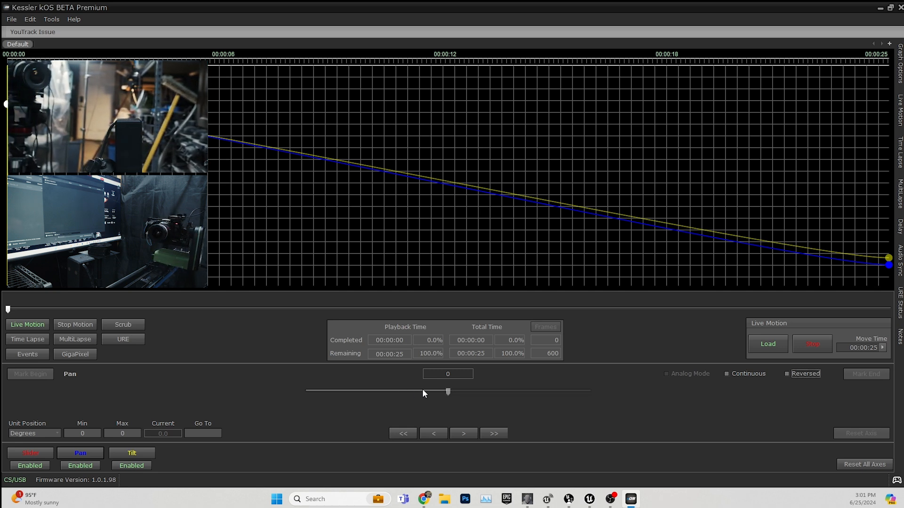
left_click(493, 433)
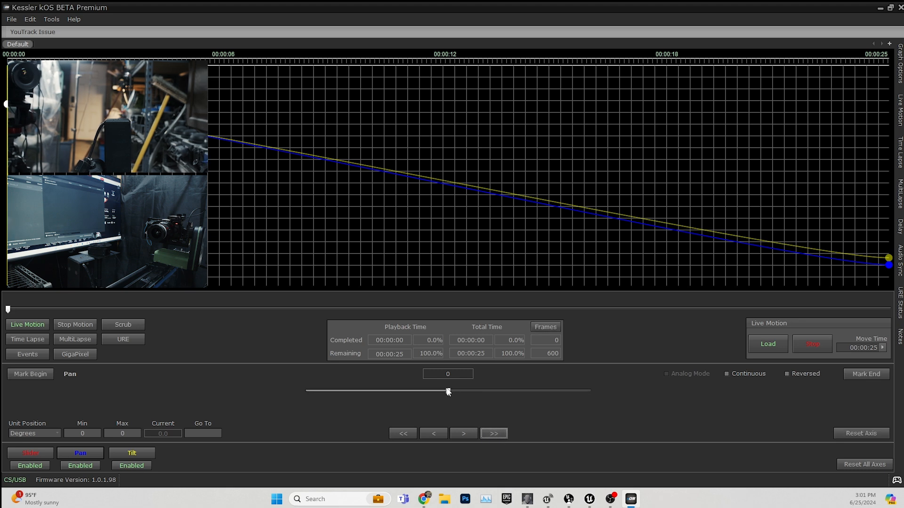
left_click(37, 372)
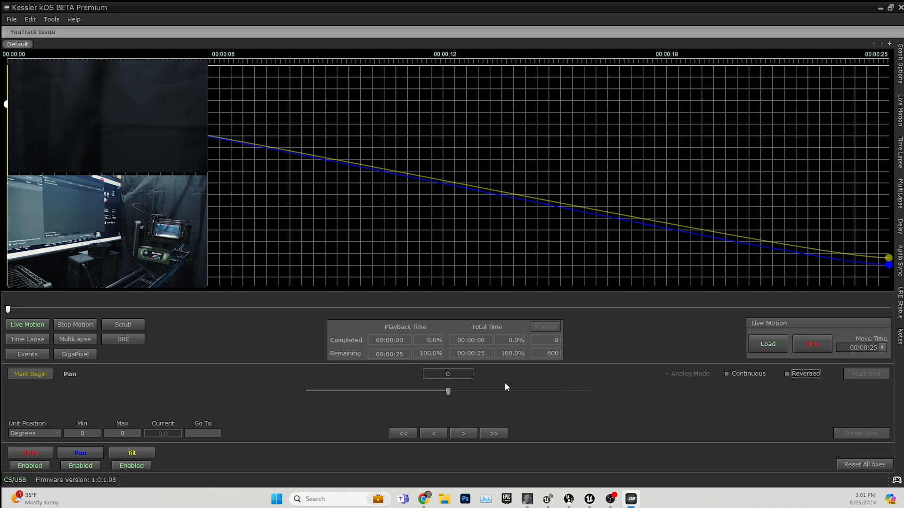
- Fine-adjust the Pan axis at the opposite side extreme and mark that position as its end point
left_click(498, 432)
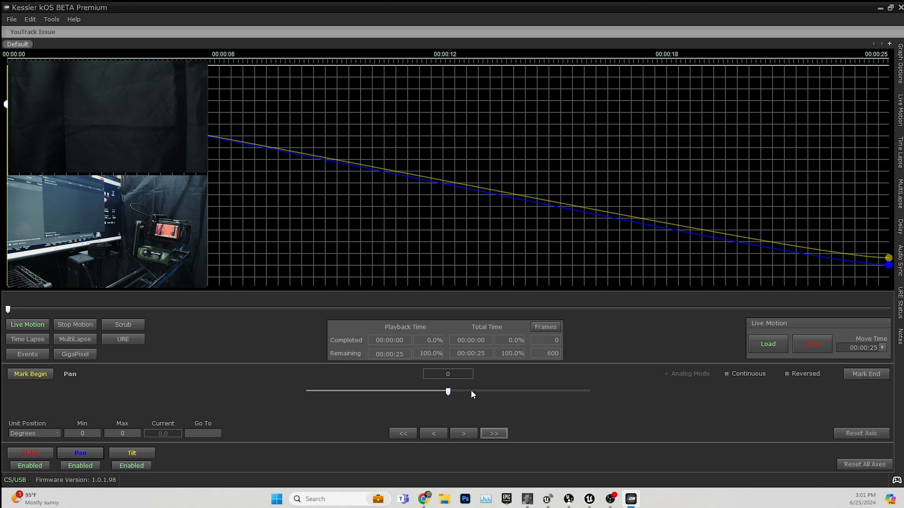
left_click(449, 391)
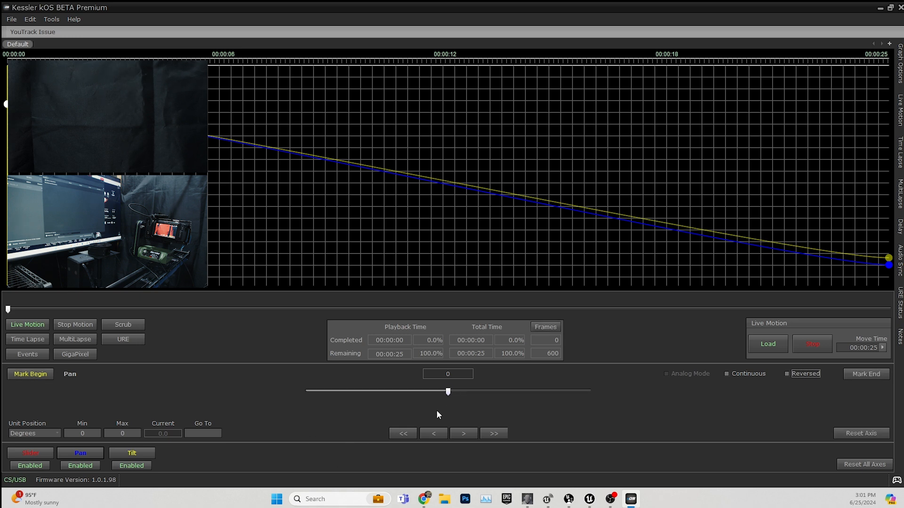
left_click(868, 374)
- Set the Pan axis units to degrees with limits of -90 minimum and 90 maximum, and send the axis back to its centre
left_click(33, 433)
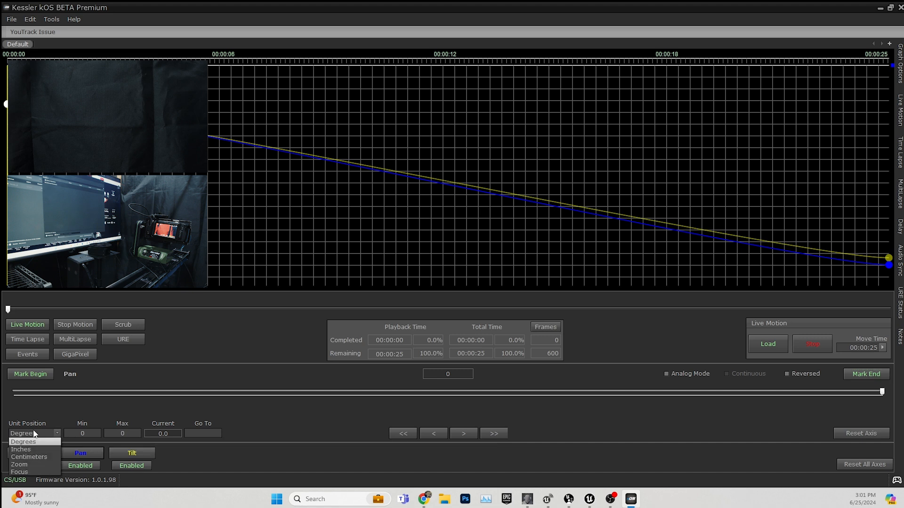
left_click(26, 443)
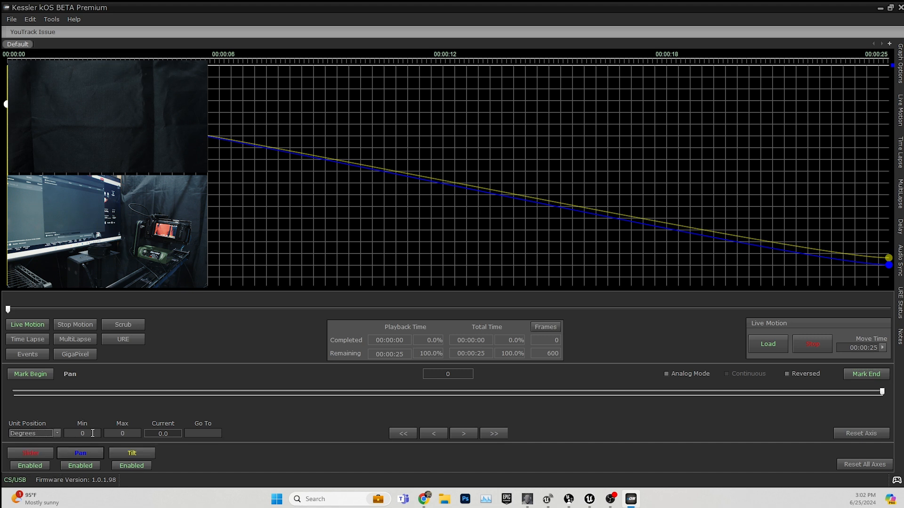
double_click(93, 433)
type("-90")
key("Tab")
type("90")
key("Tab")
left_click(198, 437)
key("Return")
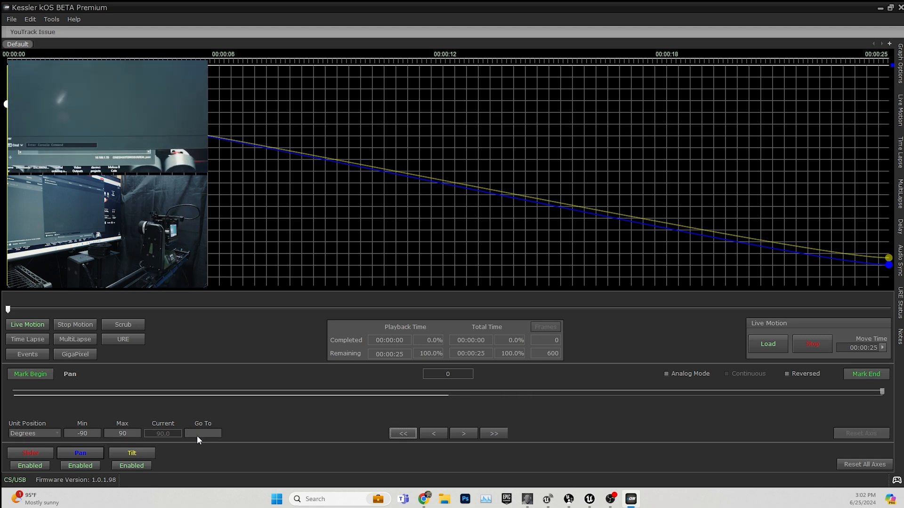
- Tilt the camera down to its lowest usable angle and mark that position as the Tilt axis begin point
left_click(137, 454)
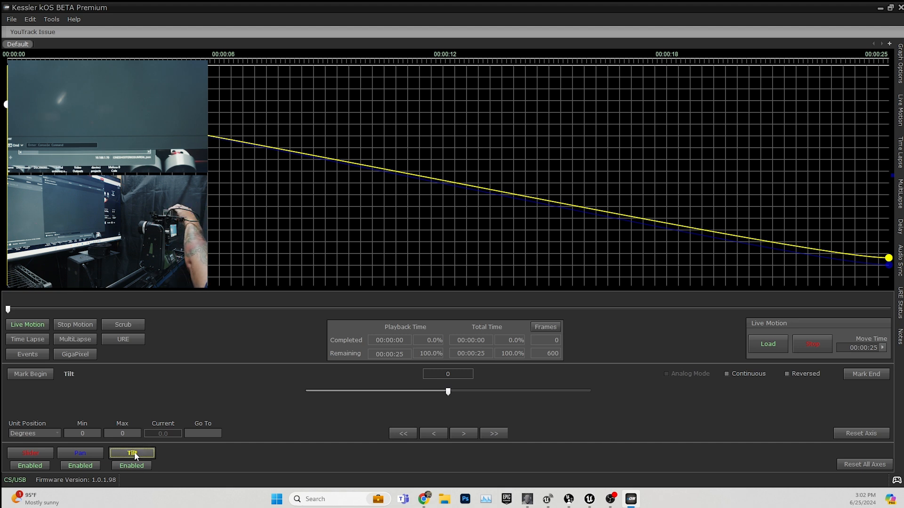
left_click_drag(445, 390, 382, 392)
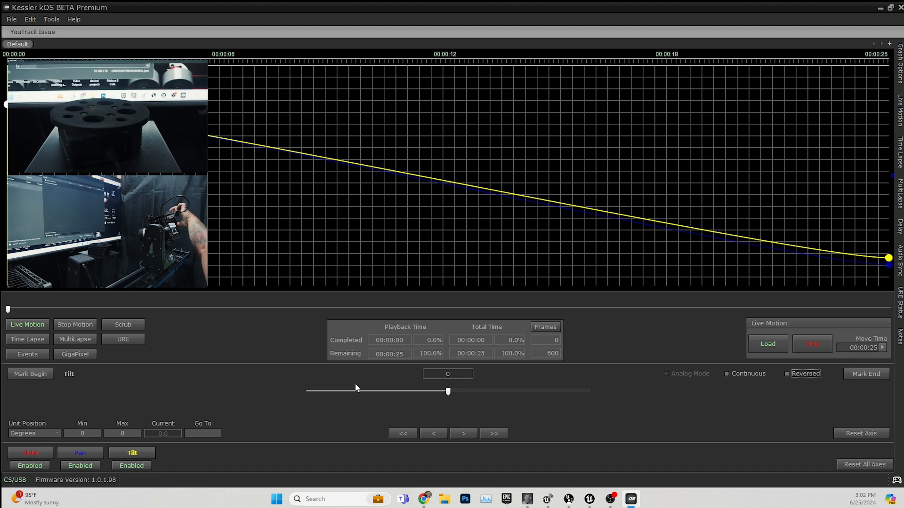
mouse_move(447, 392)
left_mouse_down()
mouse_move(463, 391)
mouse_move(428, 396)
mouse_move(437, 395)
left_mouse_up()
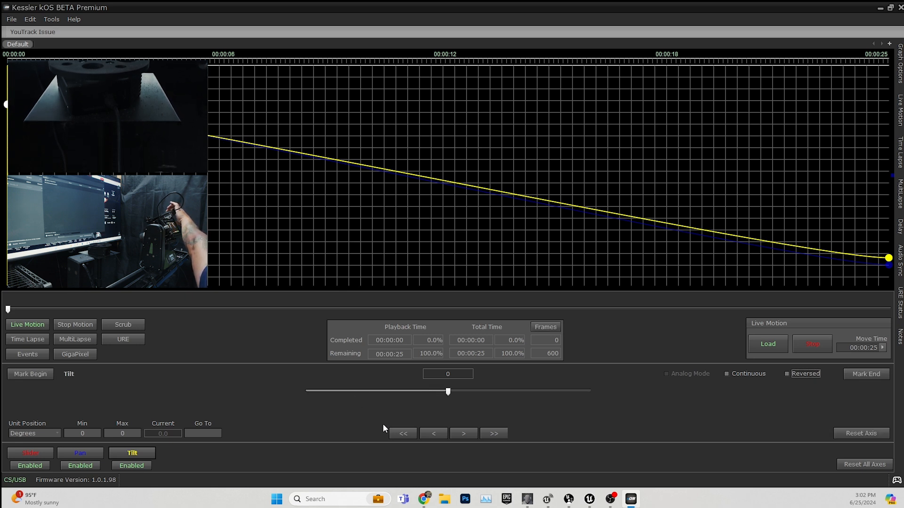
left_click(402, 431)
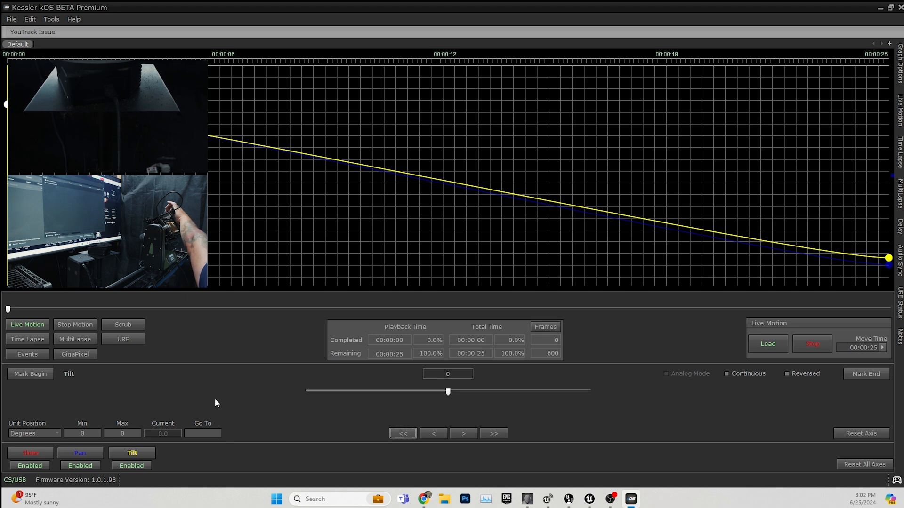
left_click(39, 375)
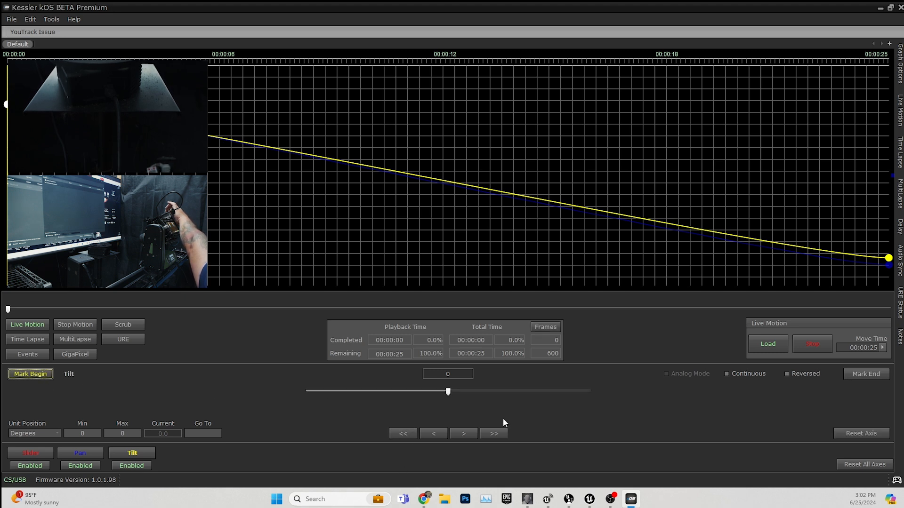
- Tilt the camera up to its highest usable angle, nudge it into place and mark that position as the Tilt axis end point
left_click_drag(448, 392, 549, 391)
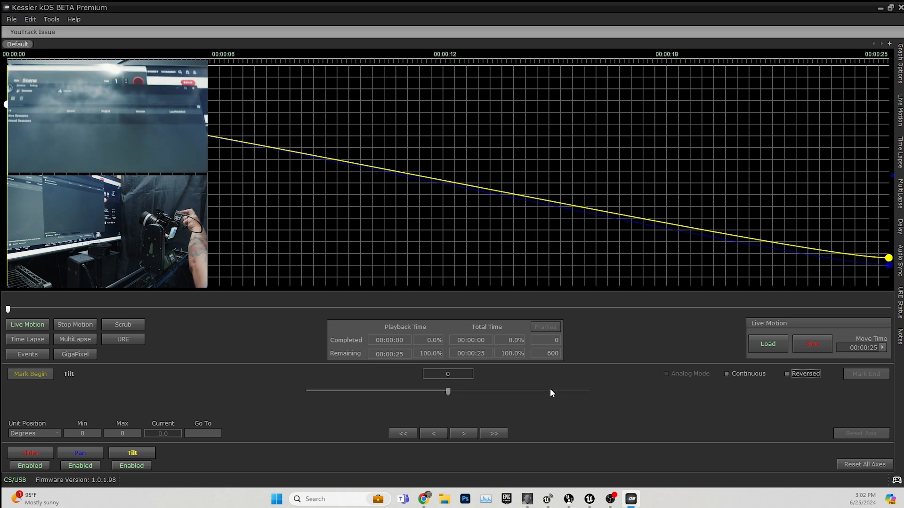
left_click(447, 392)
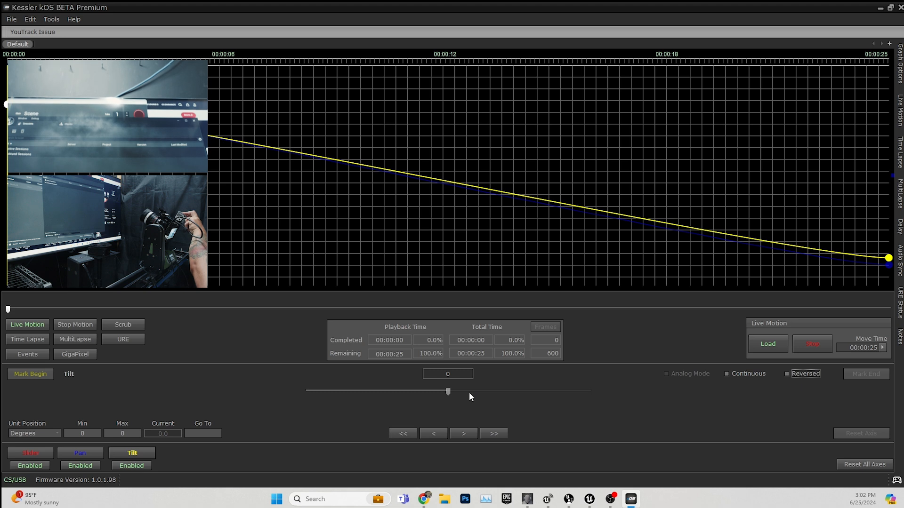
left_click(432, 435)
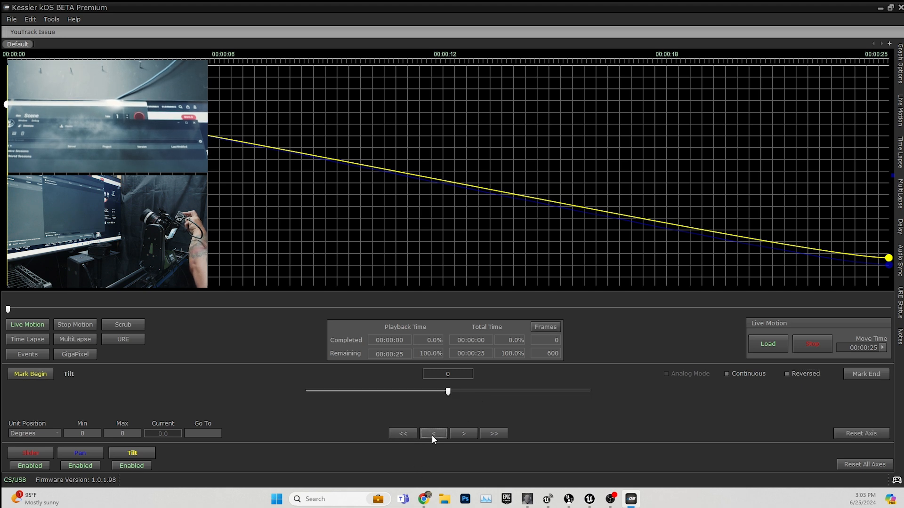
left_click(432, 435)
left_click(432, 435)
left_click(873, 373)
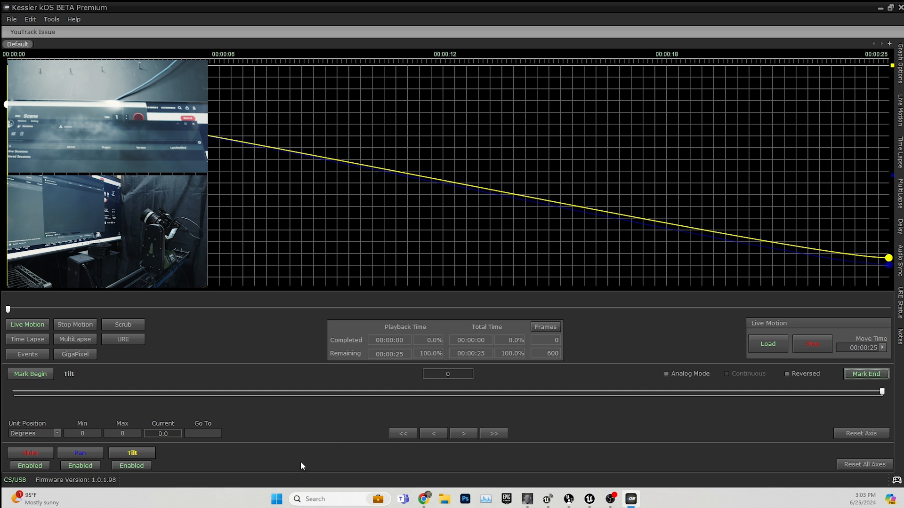
- Keep the Tilt units in degrees, set its limits to -30 minimum and 30 maximum, and send the axis to position 0
left_click(49, 434)
left_click(38, 433)
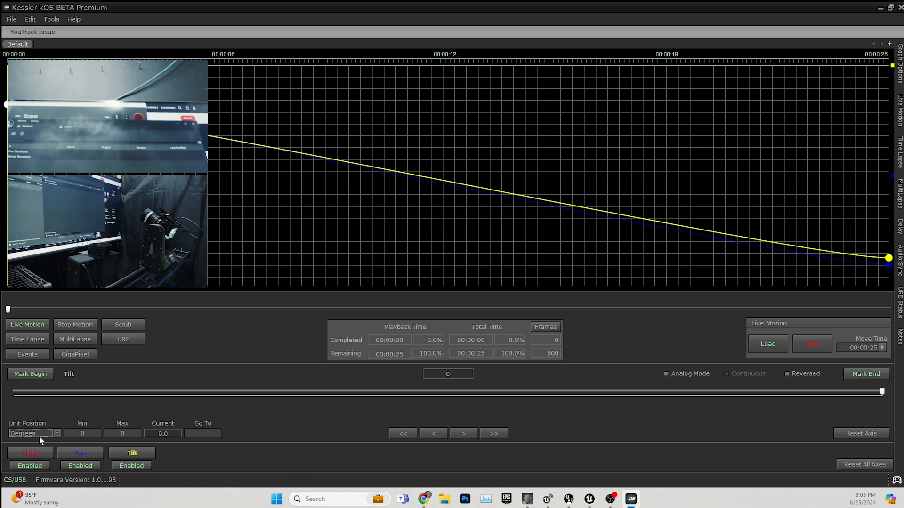
left_click(90, 433)
left_click(107, 435)
type("30")
left_click(202, 434)
key("Return")
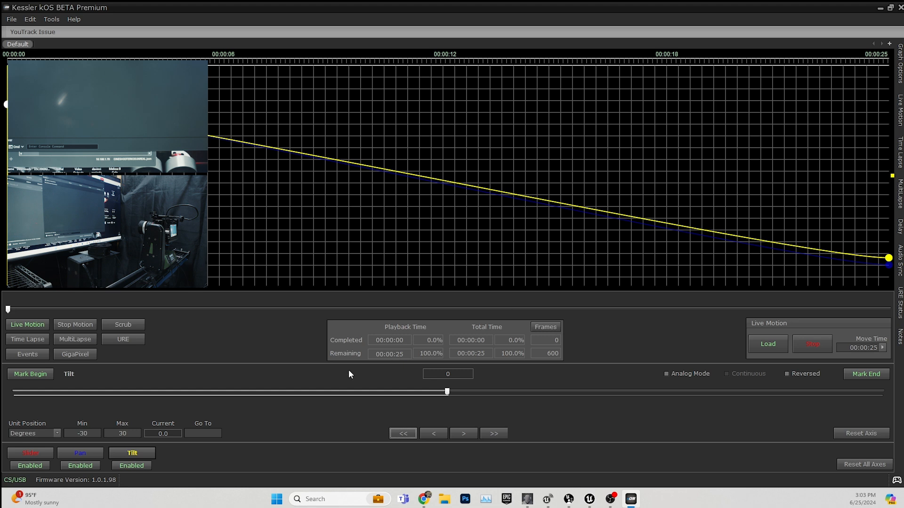
- Open the Unreal Engine (URE) setup, check the URE IP address and select the PAN connection
left_click(126, 338)
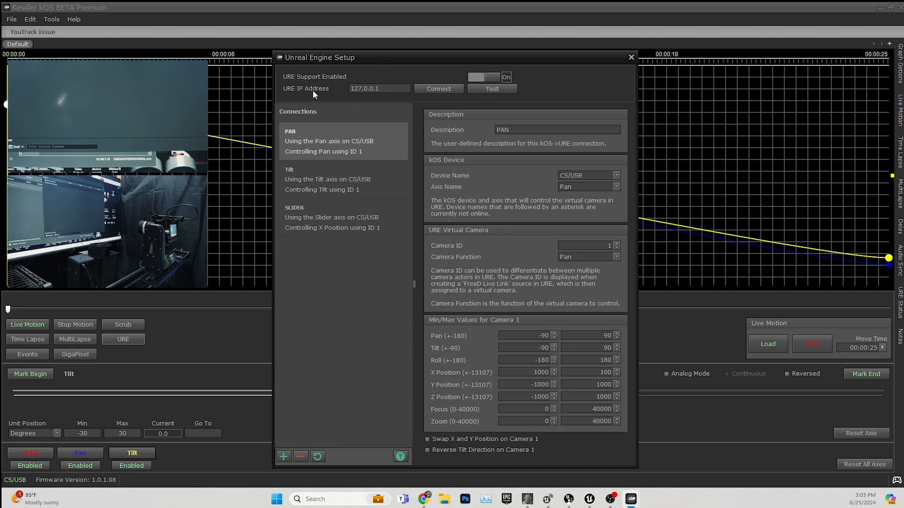
left_click_drag(400, 89, 324, 89)
left_click(386, 86)
left_click_drag(381, 90, 345, 91)
left_click(331, 172)
left_click(332, 139)
left_click(344, 184)
left_click(343, 139)
- Review the kOS devices available for the PAN connection, leaving CS/USB selected
left_click(617, 175)
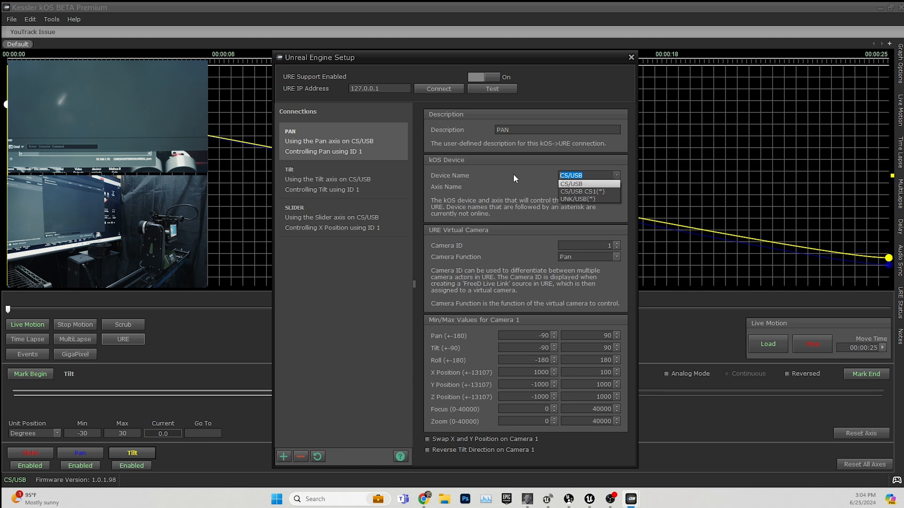
left_click(491, 175)
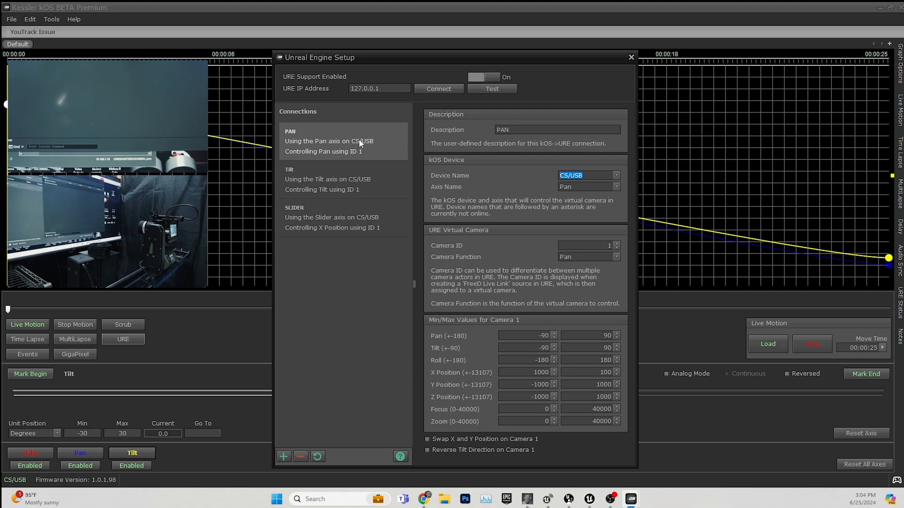
left_click_drag(339, 185, 344, 137)
- Try the Roll camera function on the PAN connection and set it back to Pan
double_click(571, 259)
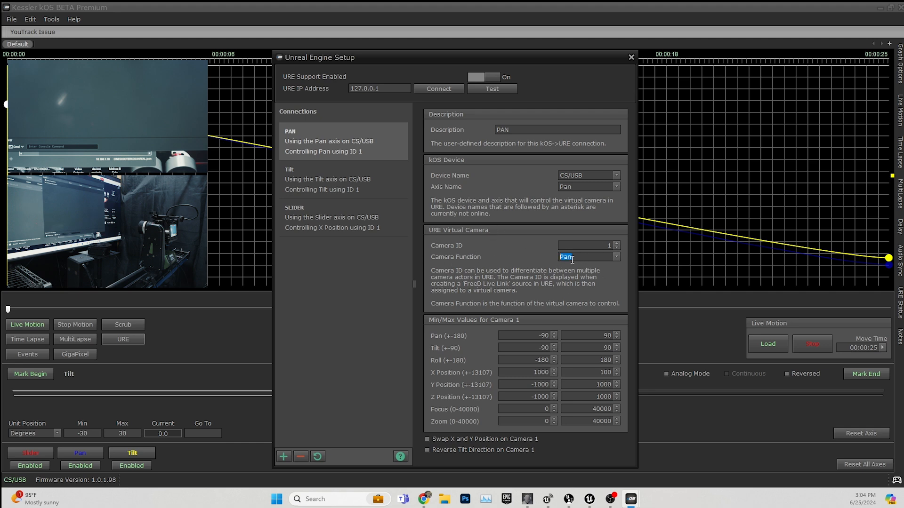
left_click(616, 257)
left_click(584, 289)
left_click(616, 257)
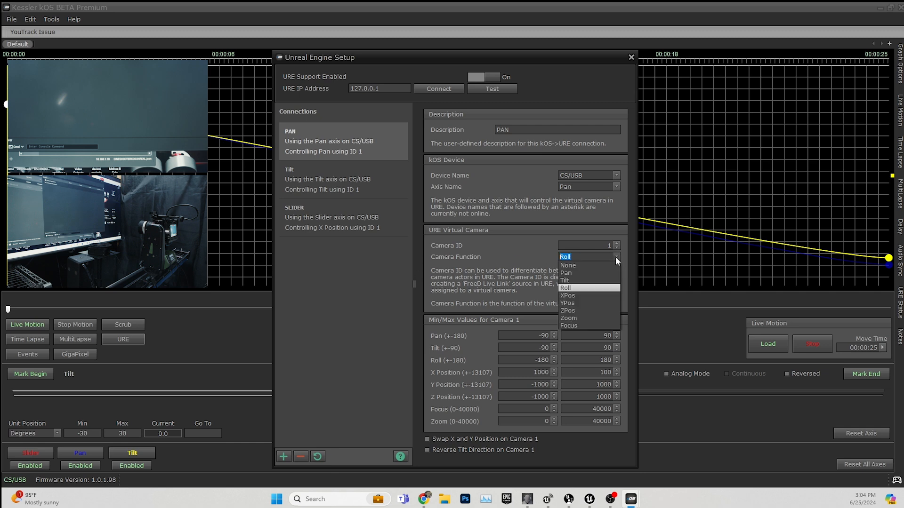
left_click(591, 273)
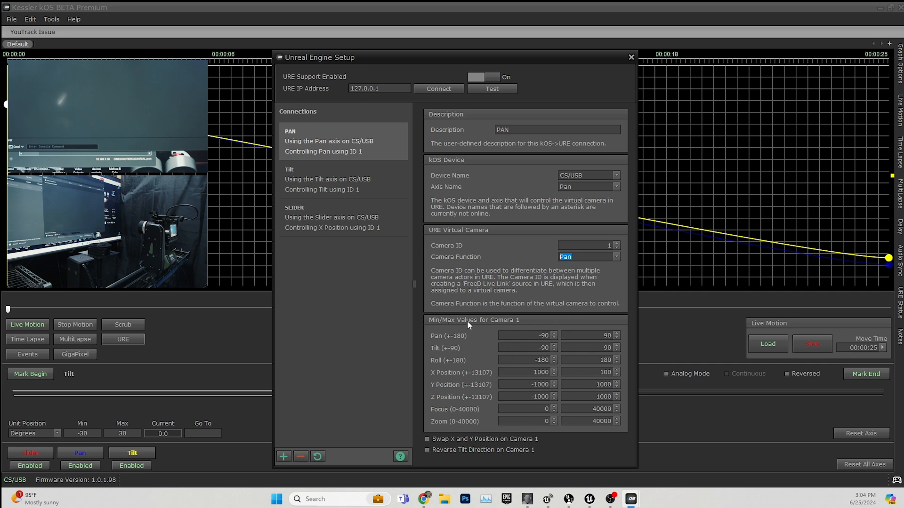
- Set the tilt limits for Camera 1 to -30 minimum and 30 maximum
left_click_drag(524, 332, 622, 337)
left_click(553, 351)
left_click_drag(540, 348, 612, 348)
type("-3030.")
- Set the X Position limits for Camera 1 to -30 minimum and 30 maximum
left_click(522, 372)
double_click(542, 373)
left_click(590, 374)
left_click_drag(589, 374, 614, 373)
left_click_drag(525, 372, 551, 371)
type("-30")
left_click_drag(592, 372, 620, 371)
type("30")
- Examine the camera ID, axis and camera function of the Tilt, SLIDER and PAN connections
left_click(326, 178)
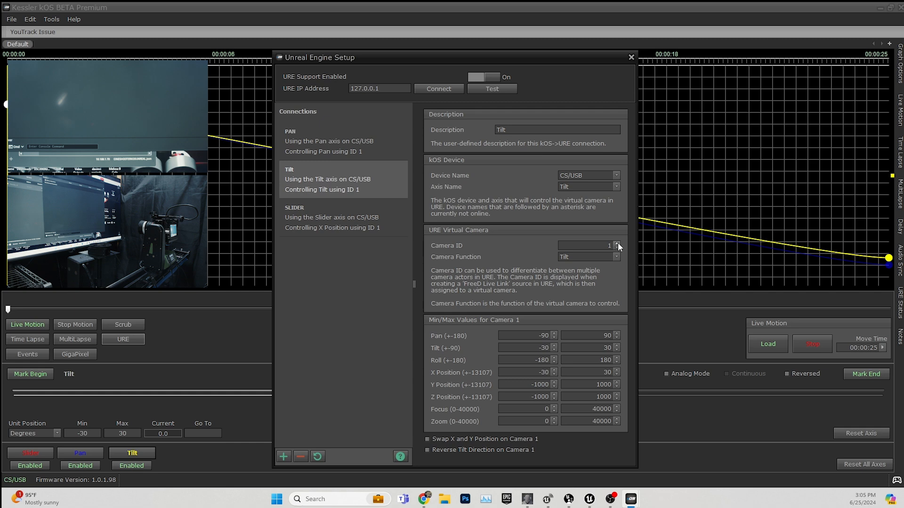
left_click_drag(607, 247, 623, 244)
left_click(314, 217)
left_click(325, 181)
left_click(328, 141)
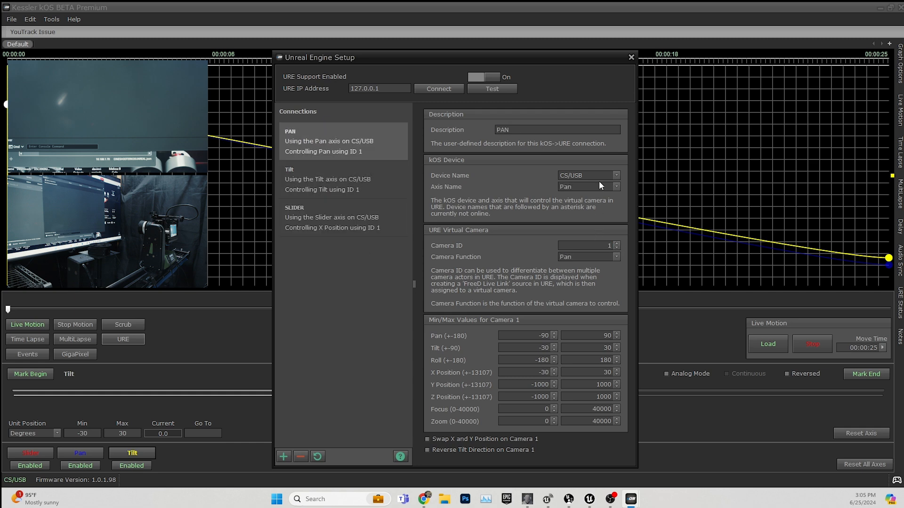
left_click(328, 178)
left_click(335, 214)
left_click(337, 194)
left_click(351, 143)
left_click(348, 190)
left_click(323, 216)
left_click(324, 153)
left_click(324, 190)
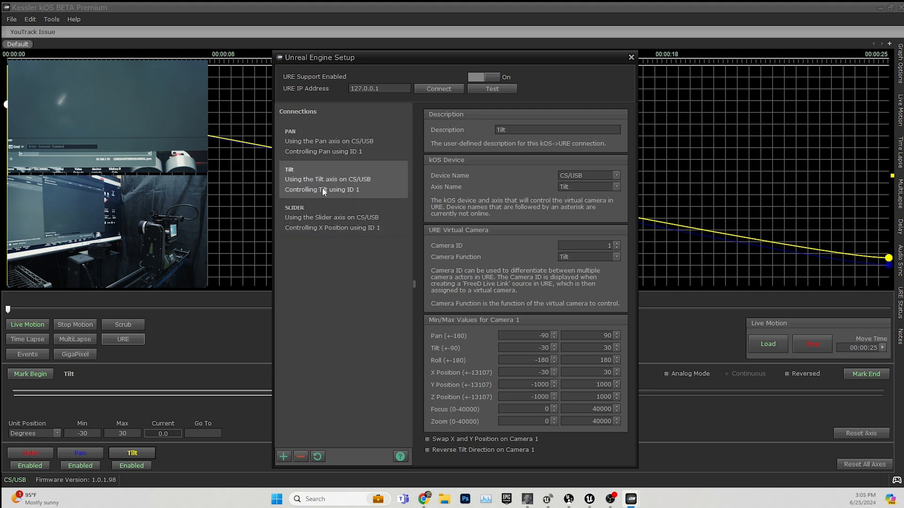
left_click(320, 231)
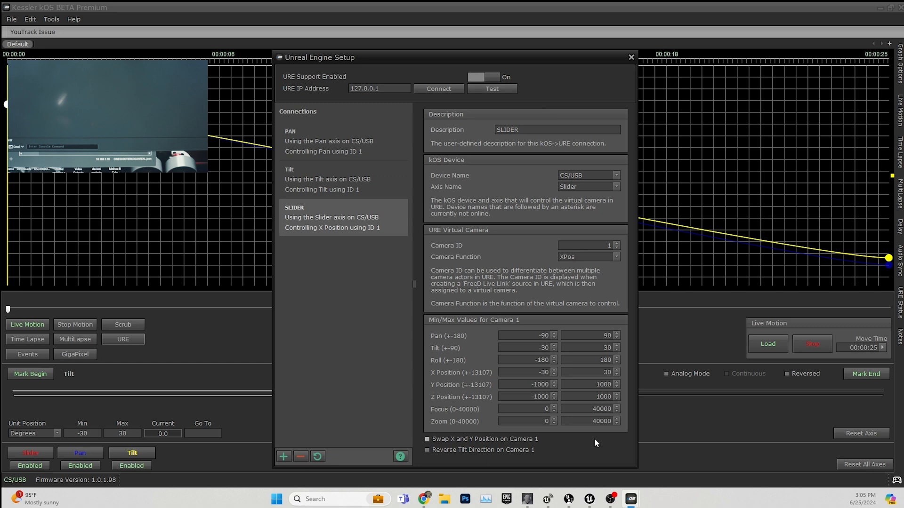
- Set the maximum zoom value for Camera 1 to 0 and close the Unreal Engine setup
left_click(589, 503)
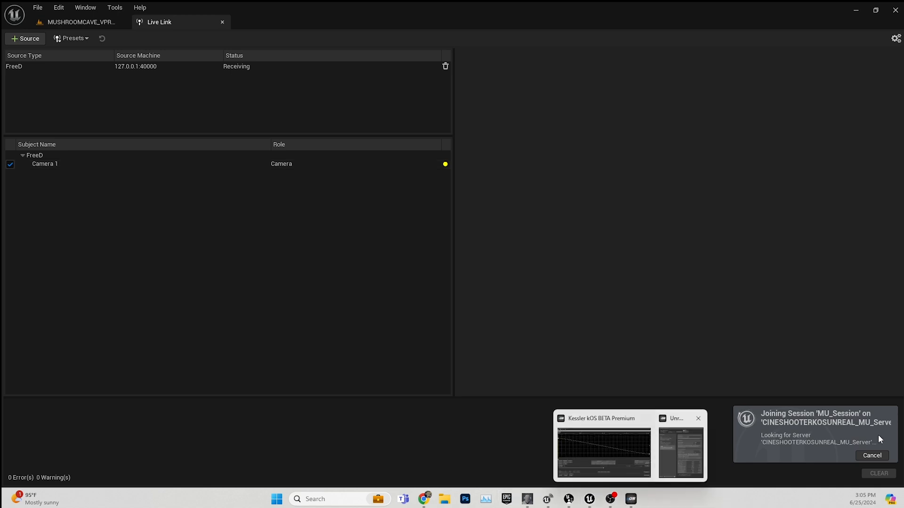
left_click(615, 420)
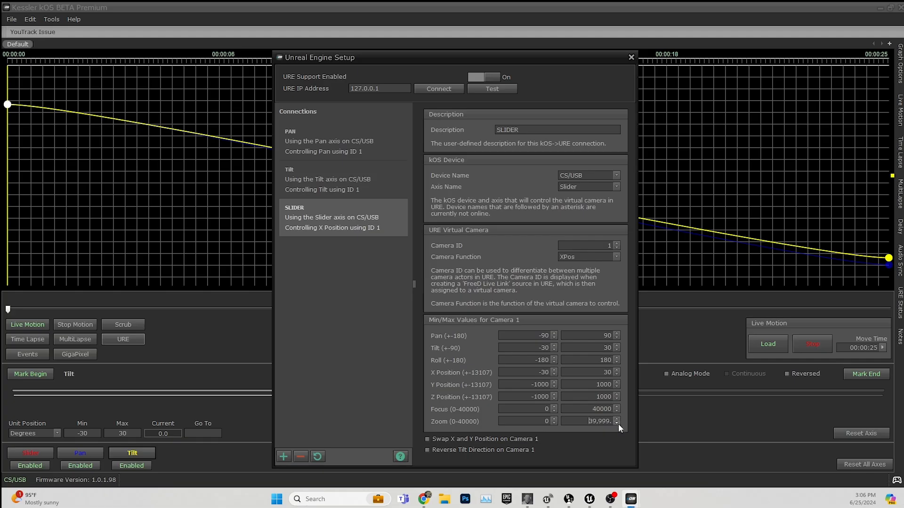
left_click(617, 423)
type("0.")
left_click(631, 57)
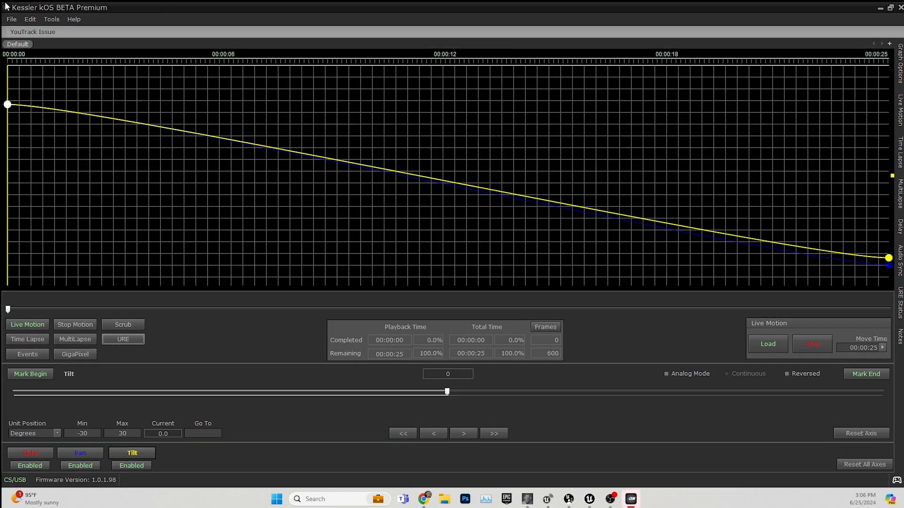
- Shrink the kOS window over Unreal Engine's Live Link view, reopen the Unreal Engine setup and move it clear of the source list
left_click(6, 7)
double_click(44, 6)
double_click(119, 7)
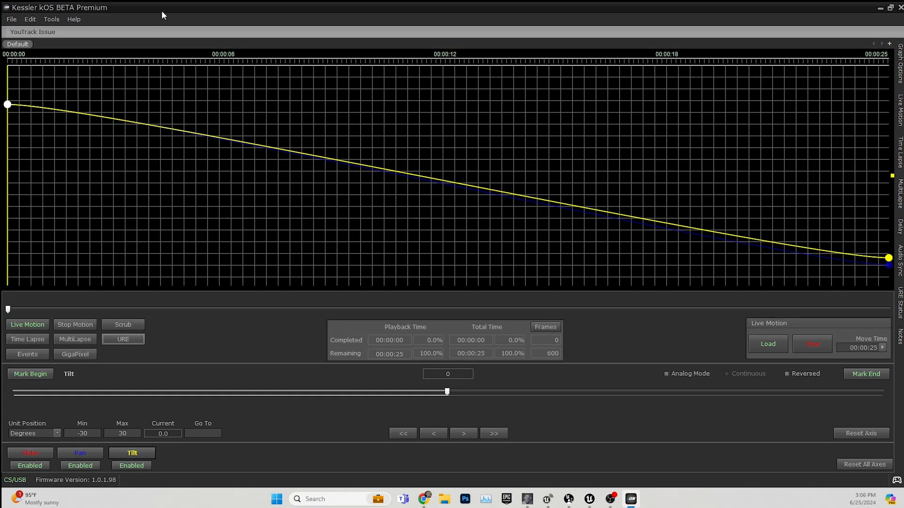
double_click(160, 8)
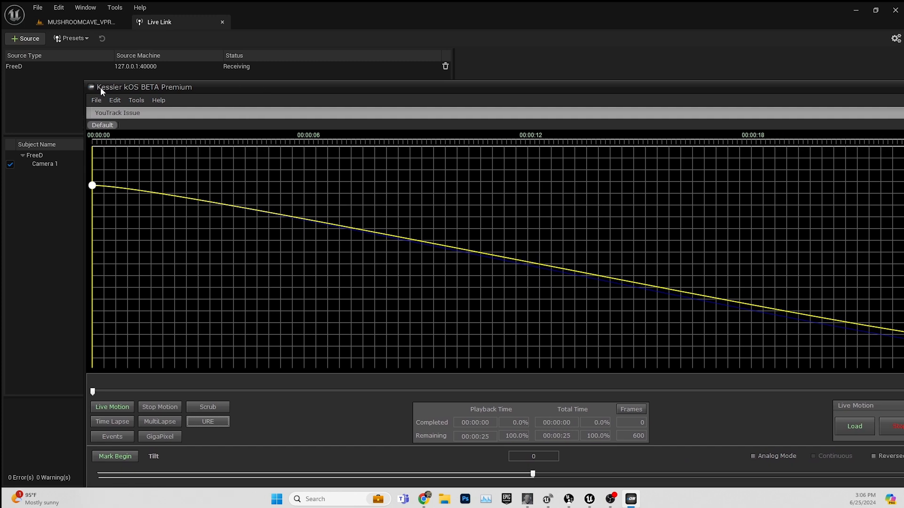
left_click(81, 81)
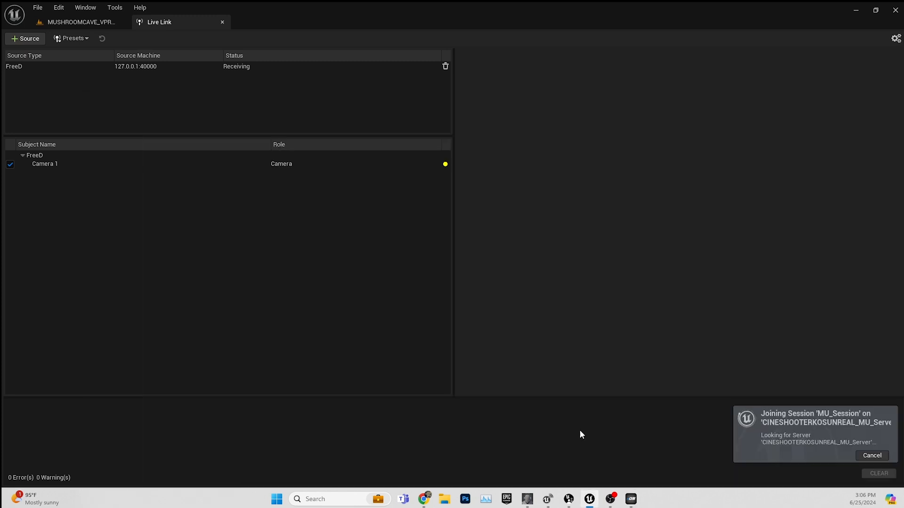
left_click(630, 499)
left_click_drag(86, 81, 604, 361)
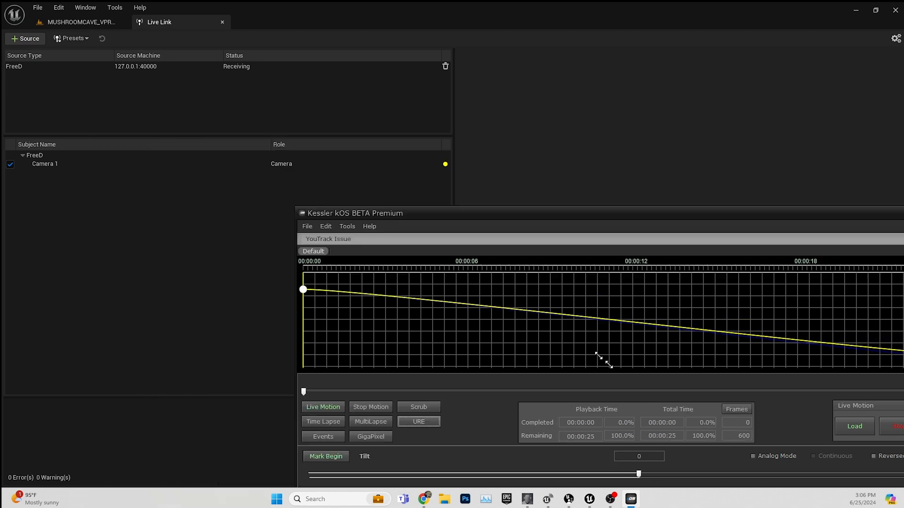
left_click_drag(502, 219, 337, 196)
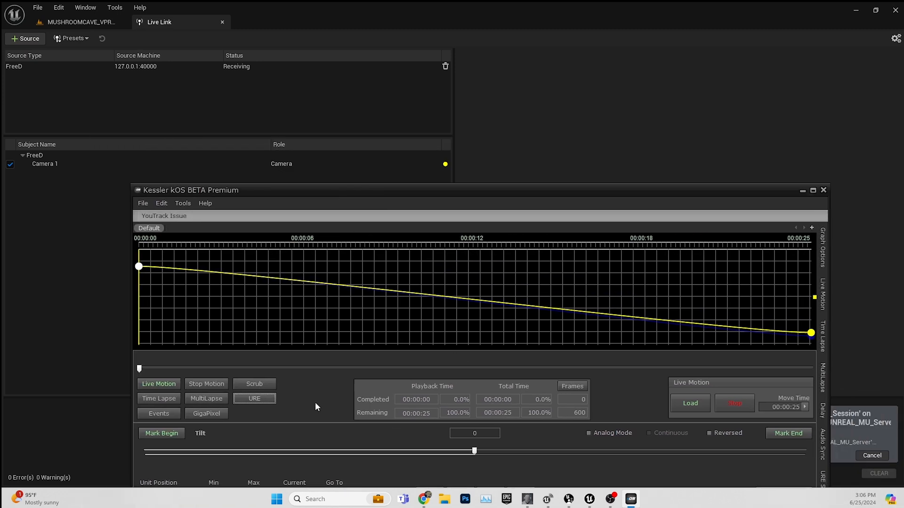
left_click(254, 399)
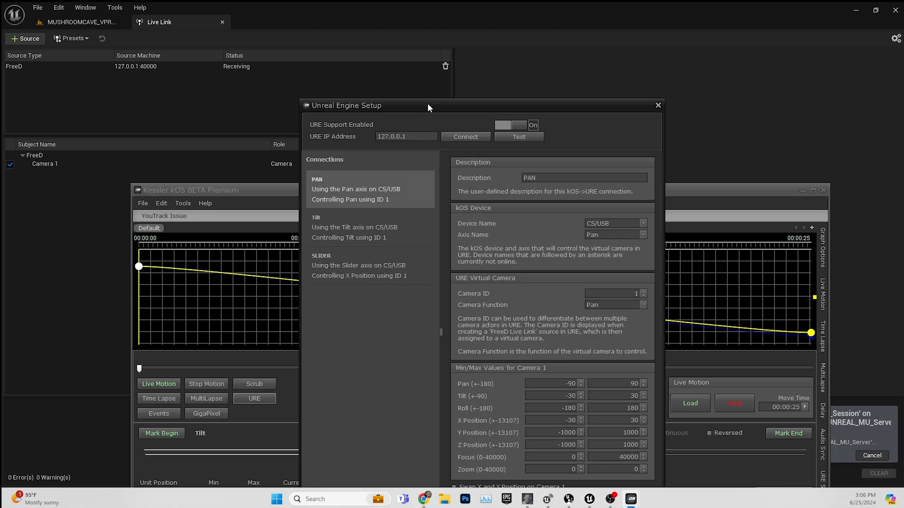
left_click_drag(424, 104, 625, 56)
- Switch to Unreal Engine and remove the existing FreeD source from Live Link
left_click(416, 149)
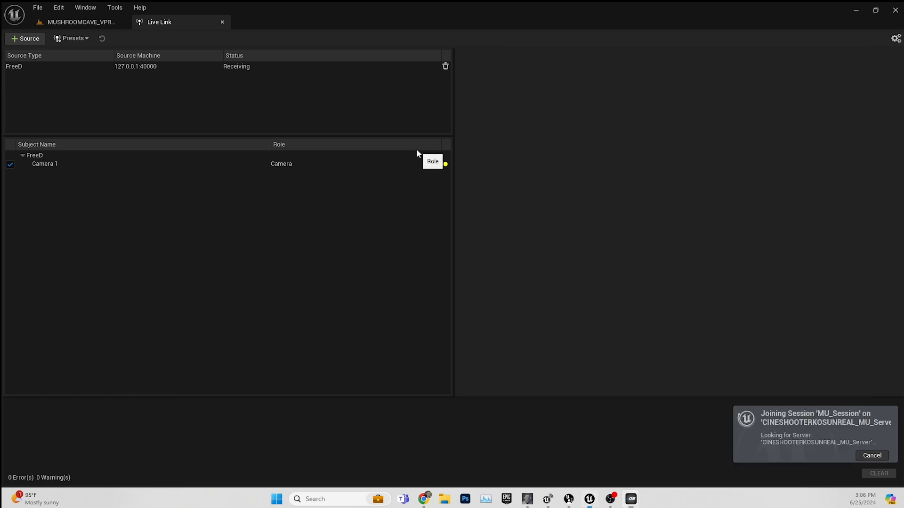
left_click(326, 165)
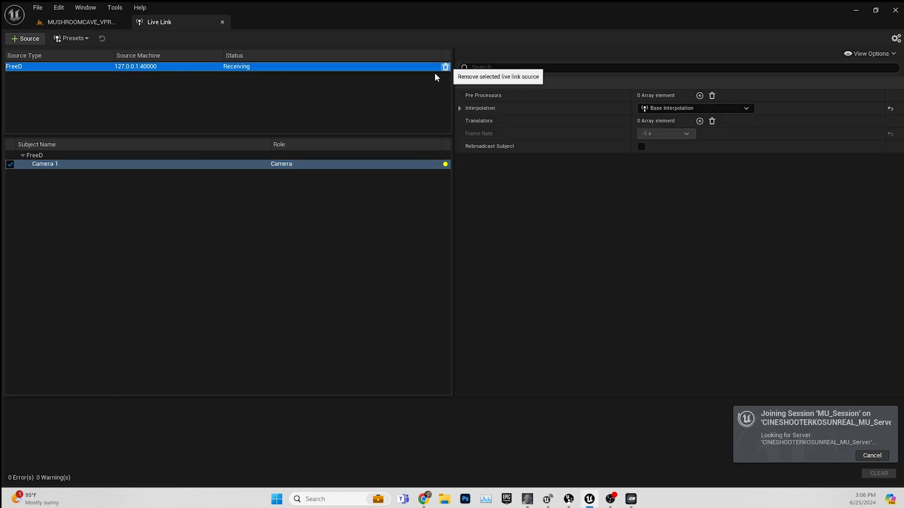
left_click(445, 67)
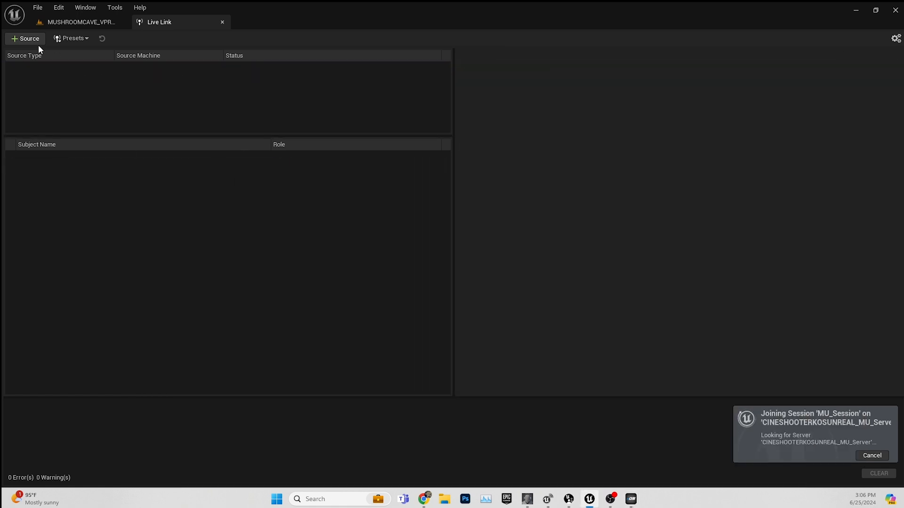
- Add a LiveLinkFreeD source with IP address 127.0.0.1 and UDP port 40000
left_click(21, 38)
mouse_move(106, 66)
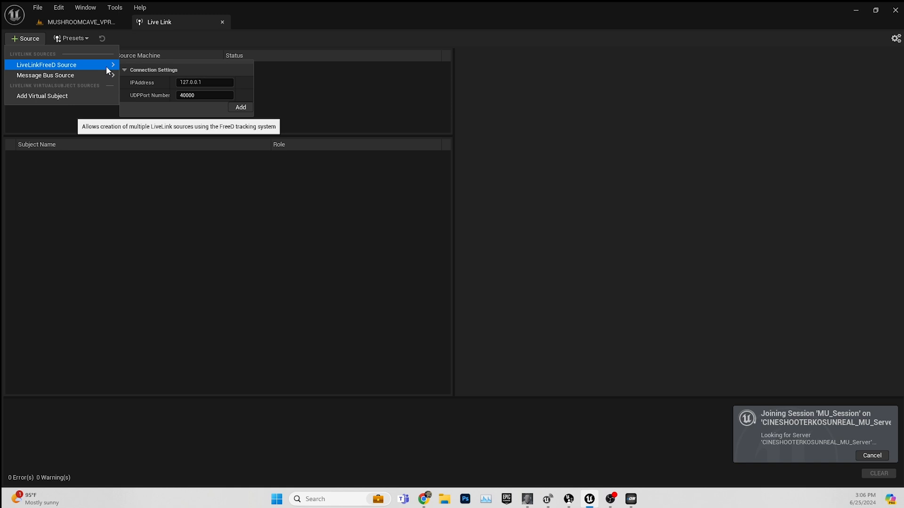
left_click(240, 107)
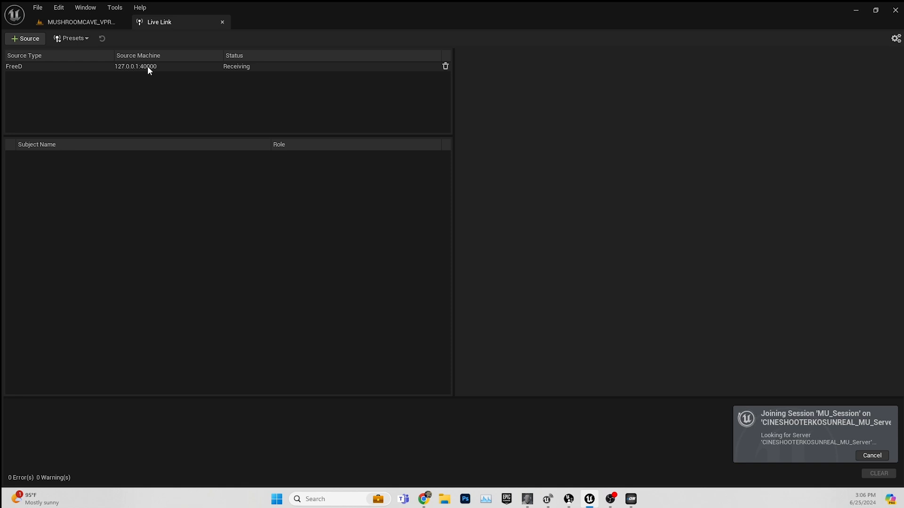
- Switch back to Kessler kOS, run the URE connection test and close the Unreal Engine setup
mouse_move(632, 504)
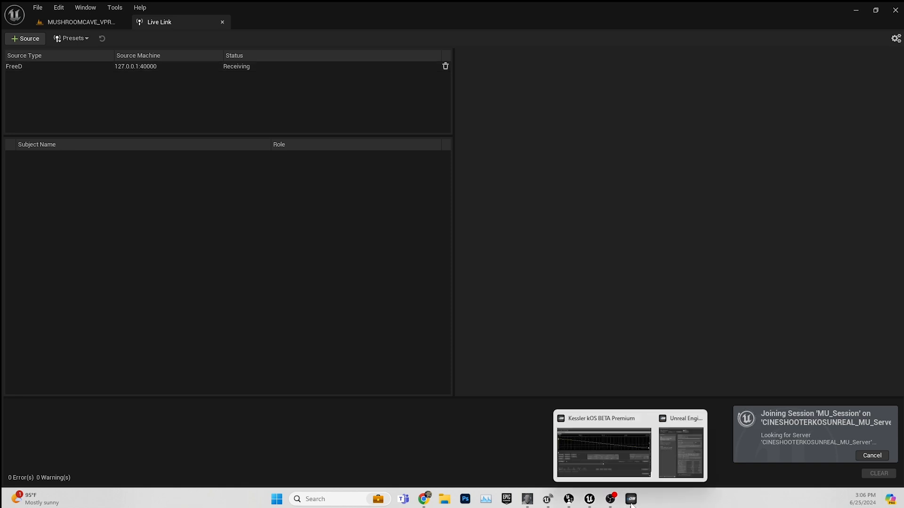
left_click(617, 465)
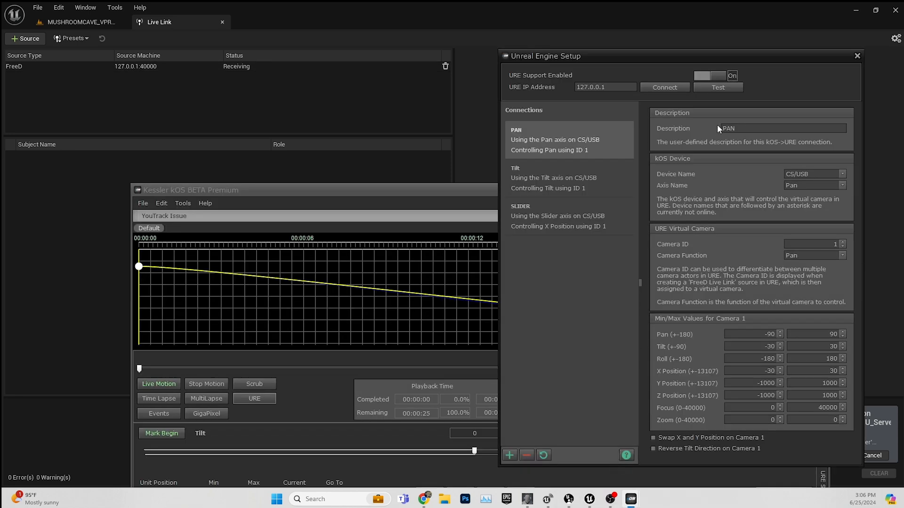
left_click(718, 88)
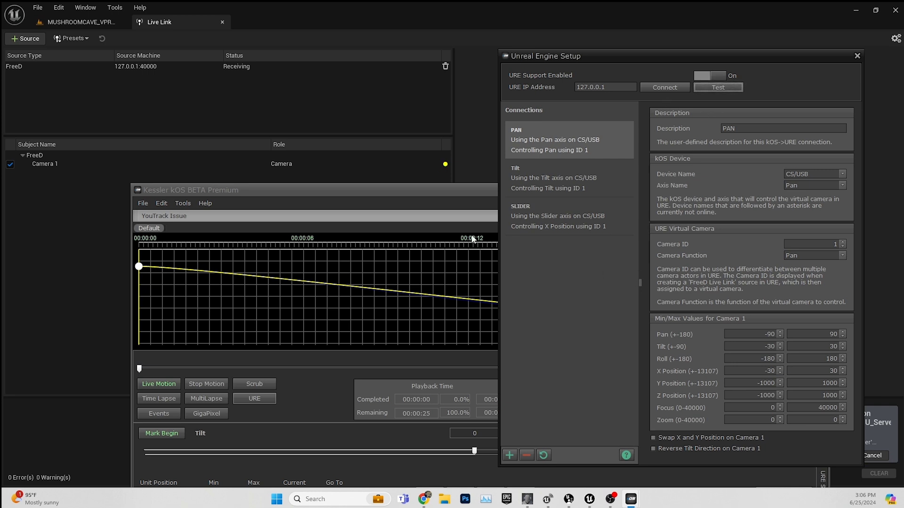
left_click(856, 55)
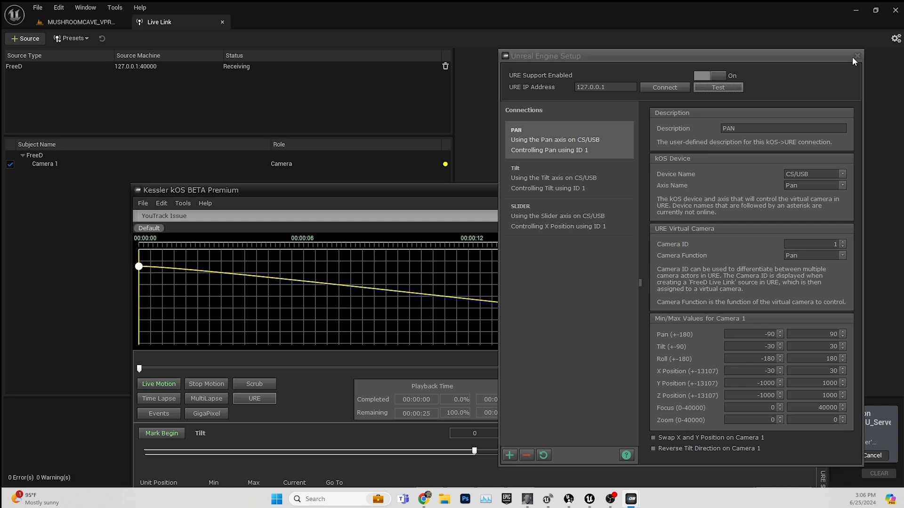
- Move the Tilt axis to about -3.1 degrees, then switch to Unreal Engine's MUSHROOMCAVE_VPREADY level and frame the virtual camera
left_click_drag(475, 453, 439, 453)
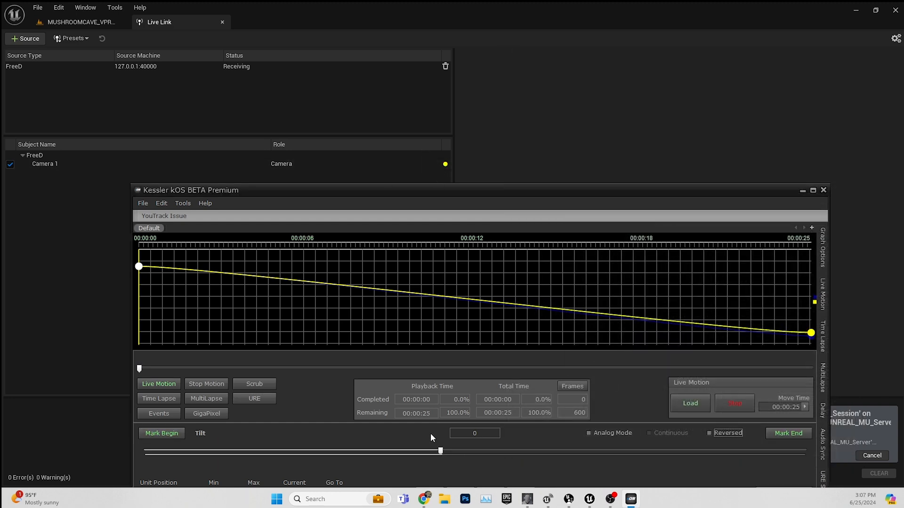
left_click(101, 26)
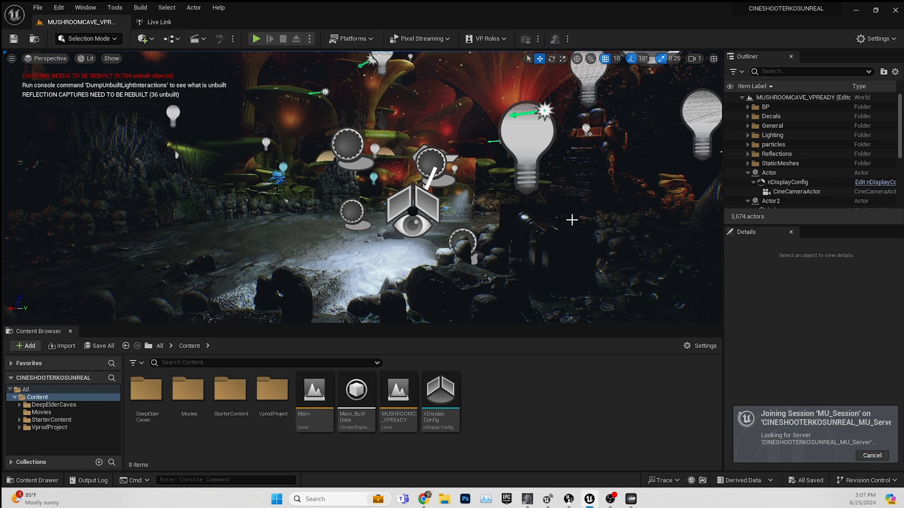
right_click_drag(462, 248, 435, 204)
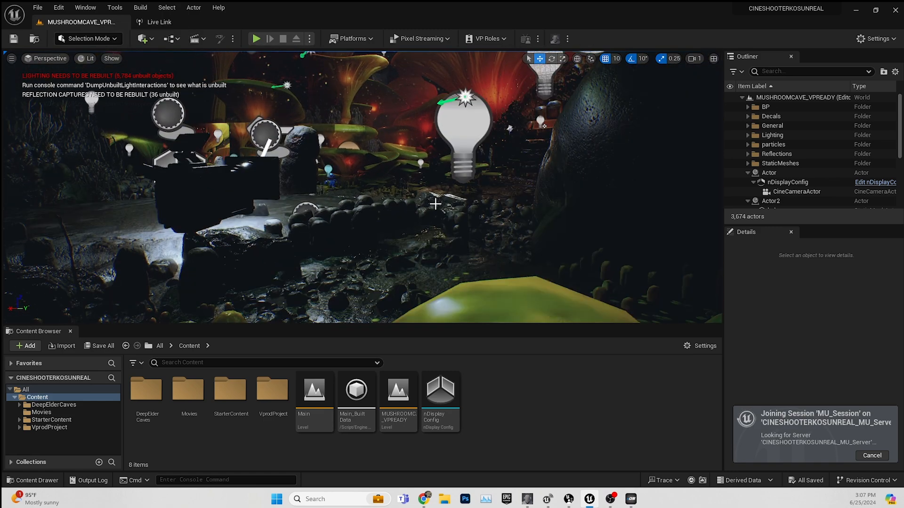
scroll(436, 204, "up", 2)
scroll(435, 204, "down", 2)
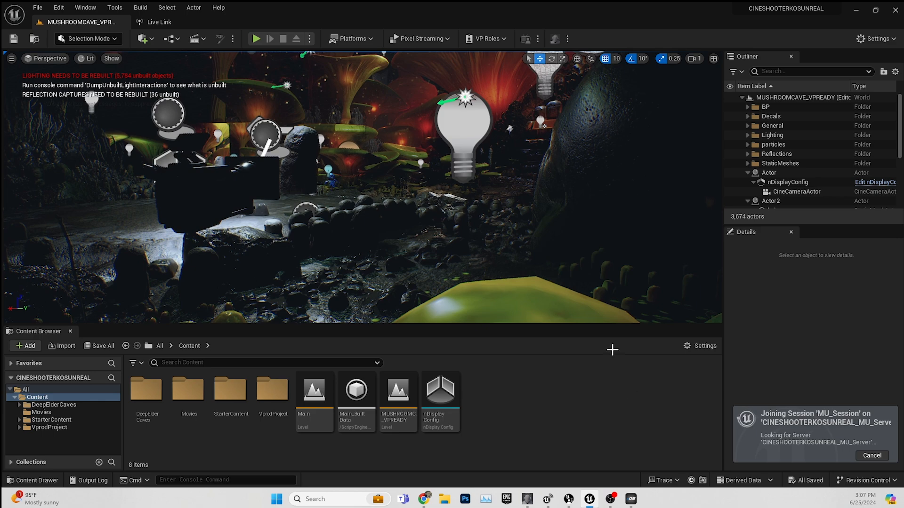
- Switch to Kessler kOS, position its window so the Unreal viewport camera stays in view, and move the Pan axis off centre
left_click(630, 500)
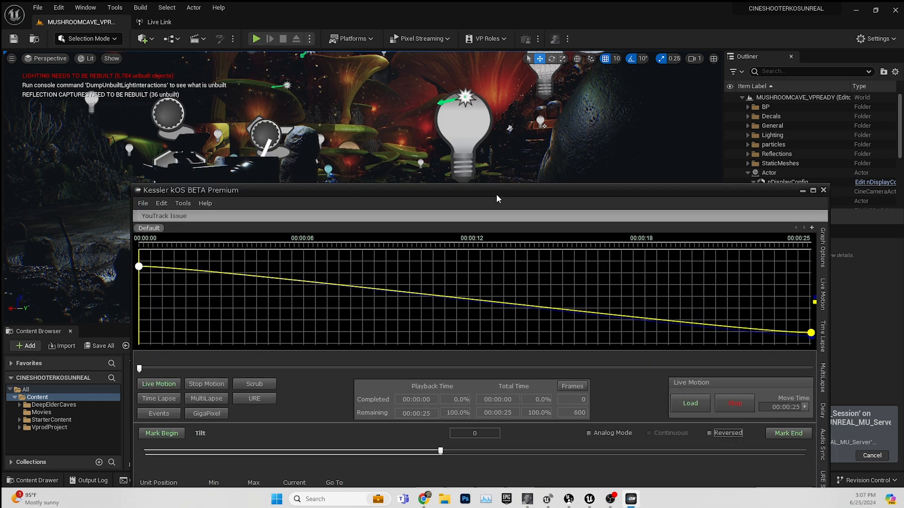
left_click_drag(496, 194, 712, 100)
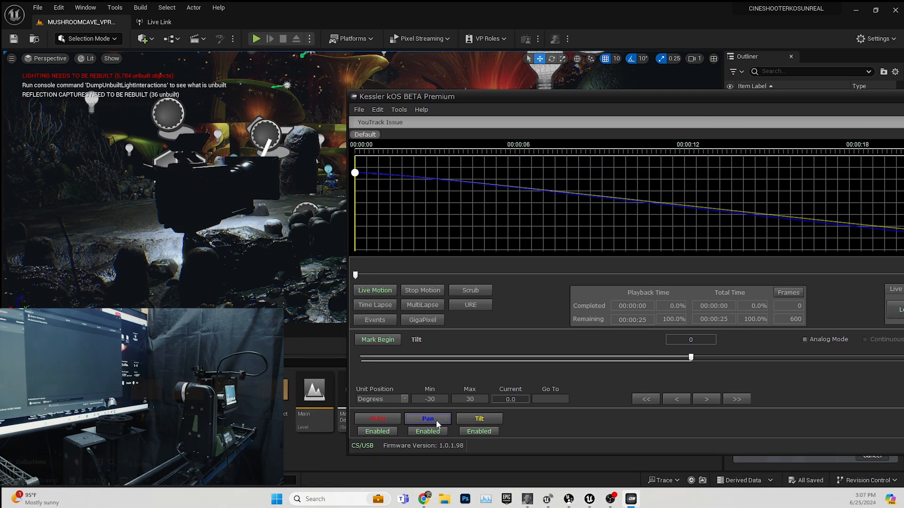
left_click(436, 420)
left_click_drag(689, 359, 612, 356)
- Move the Tilt axis further in the negative direction, then back toward the centre of its range
left_click(480, 419)
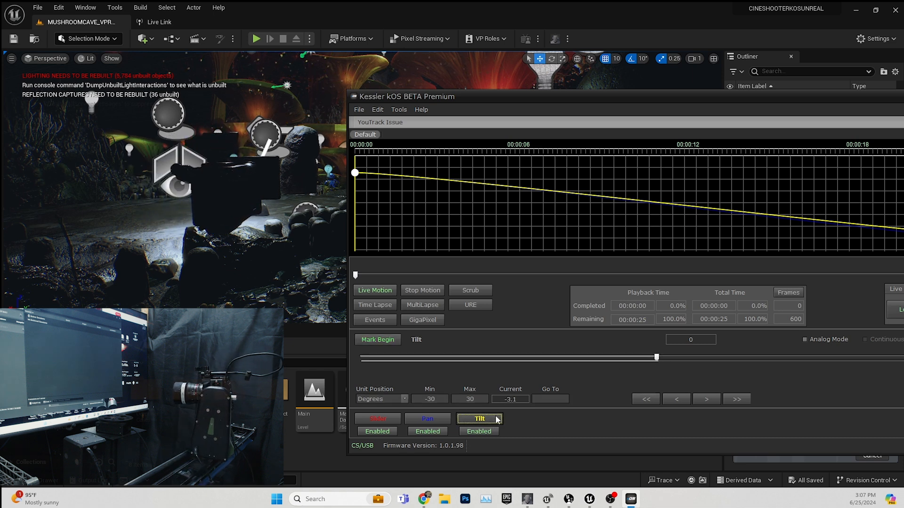
left_click_drag(656, 358, 623, 360)
left_click_drag(568, 363, 671, 363)
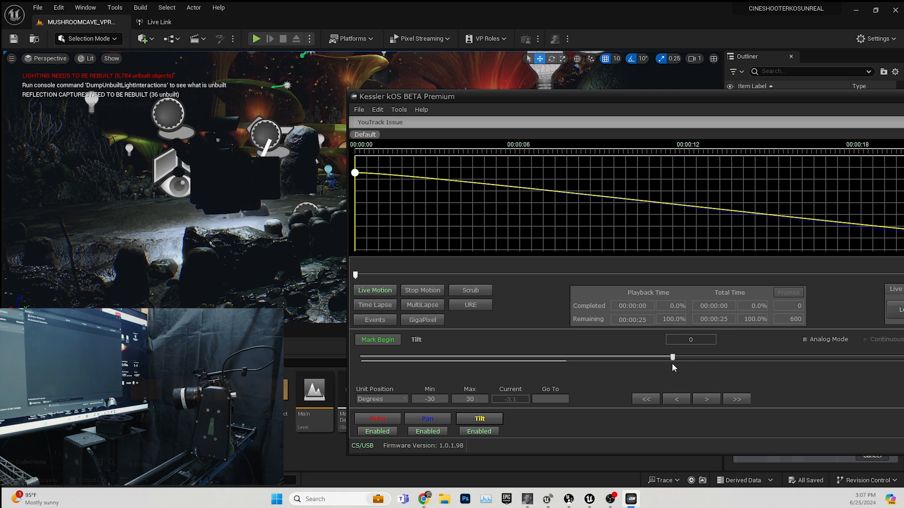
- Move the Slider axis to about -8.8 inches, then back past centre to the positive side of its range
left_click(386, 418)
left_click_drag(691, 359, 449, 364)
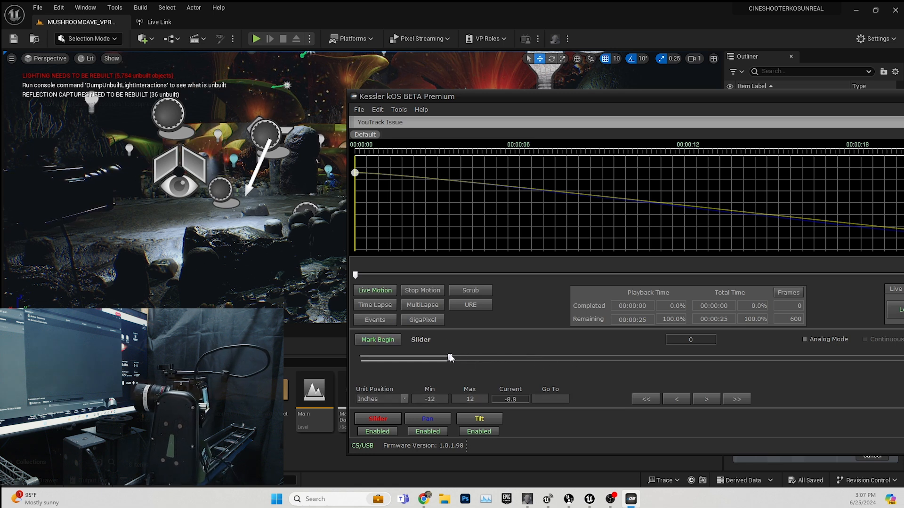
left_click_drag(450, 358, 607, 361)
left_click_drag(698, 373, 809, 379)
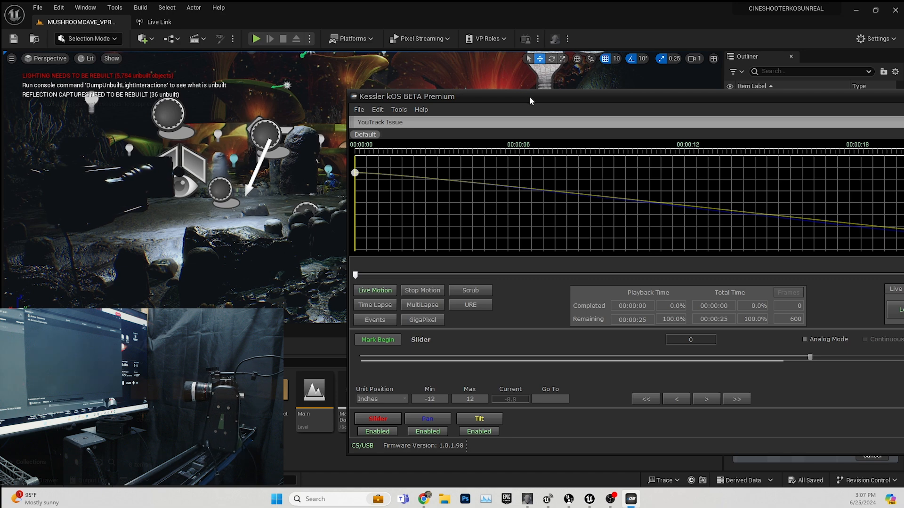
left_click_drag(529, 96, 477, 89)
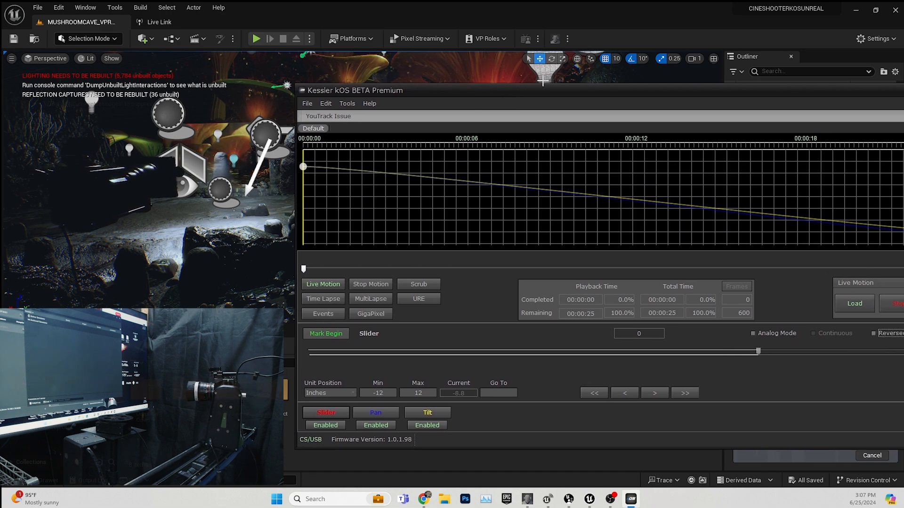
- Switch to Unreal Engine and save the current Live Link setup as the preset NewLiveLinkPreset in the Content folder
left_click(340, 1)
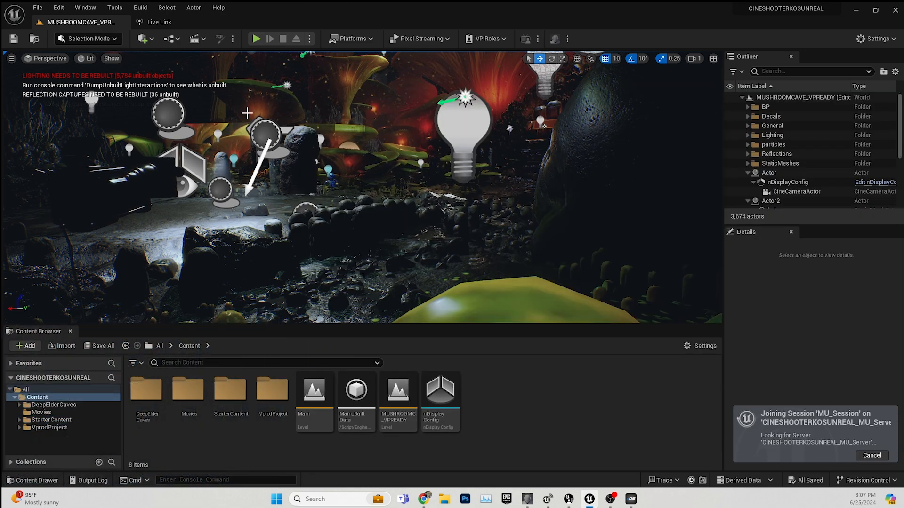
left_click(166, 23)
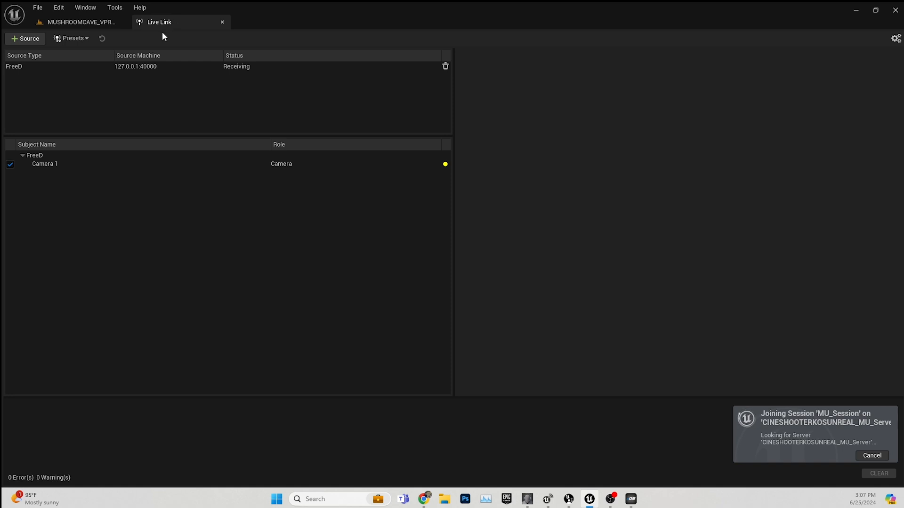
left_click(76, 38)
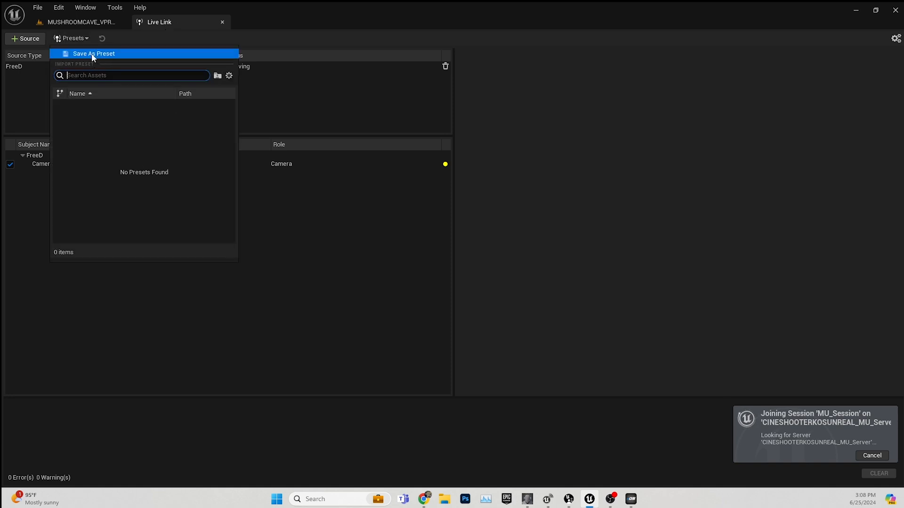
left_click(97, 53)
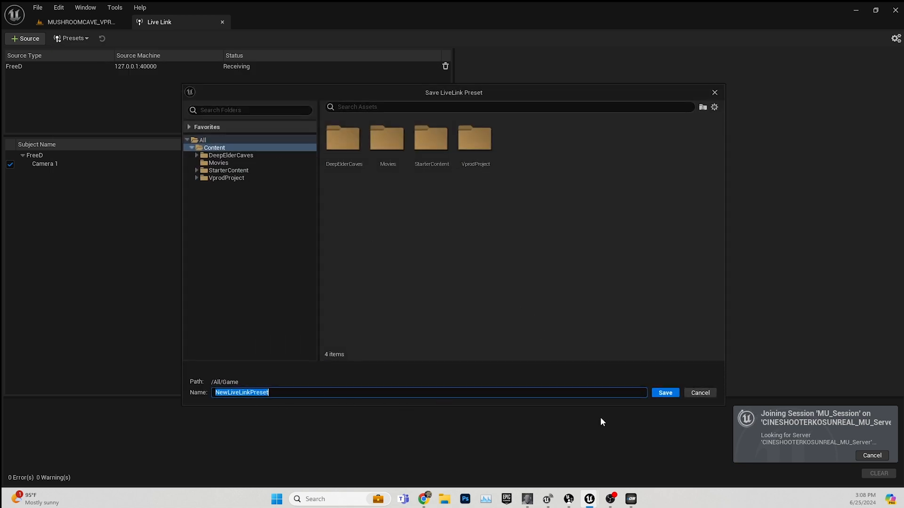
left_click(665, 392)
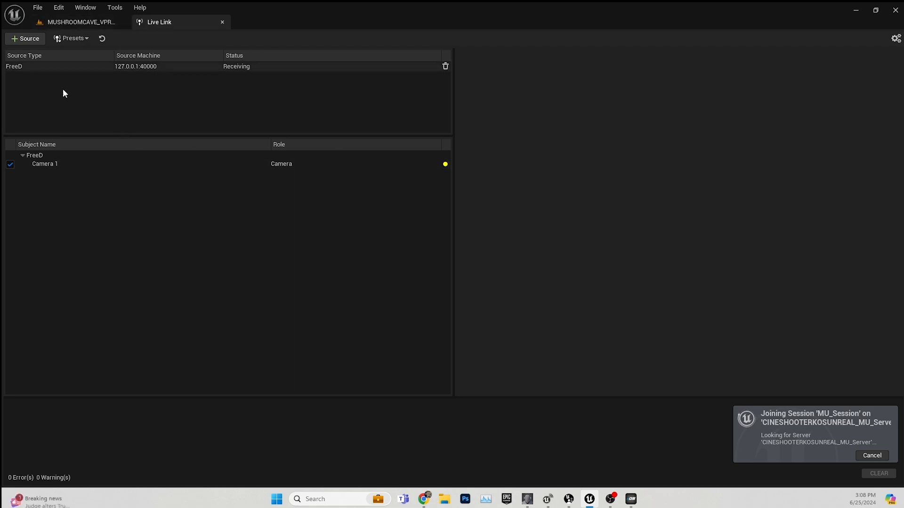
- Search the Project Settings for "live link def", check which Default Live Link Preset is assigned, and close the settings
left_click(94, 22)
left_click(37, 8)
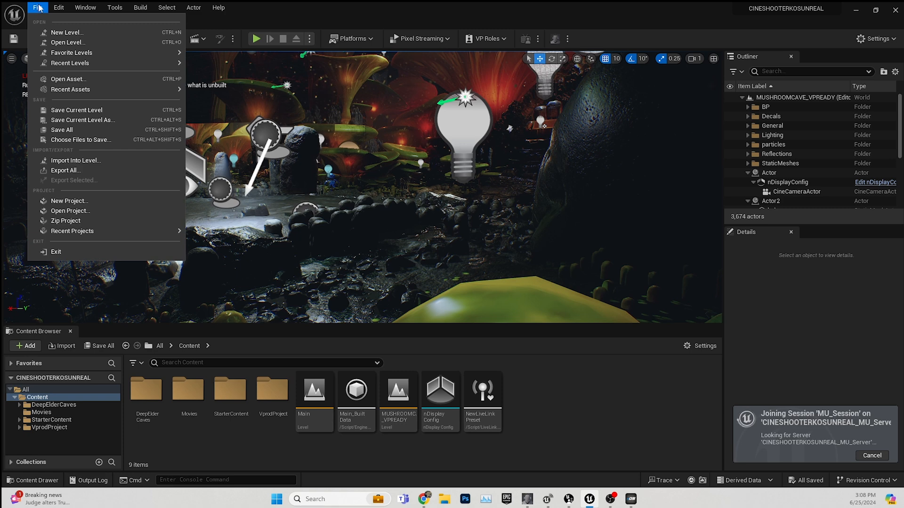
mouse_move(55, 8)
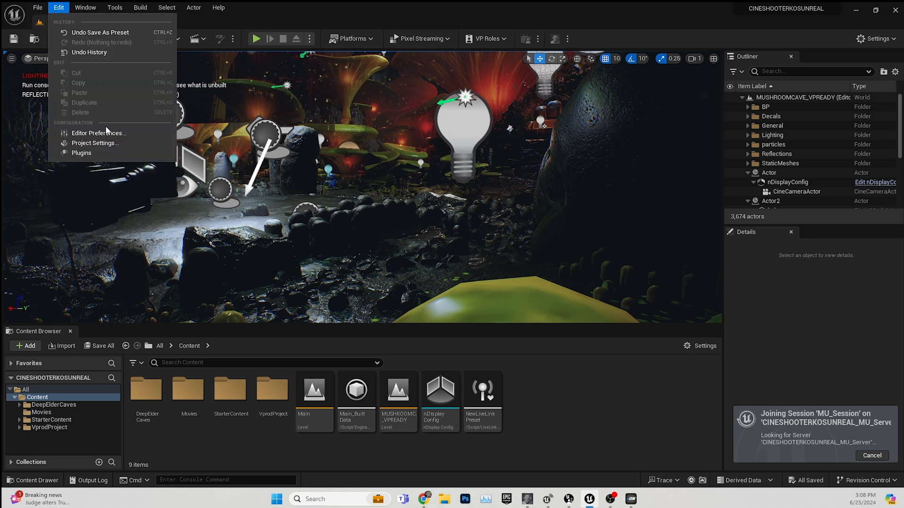
left_click(104, 144)
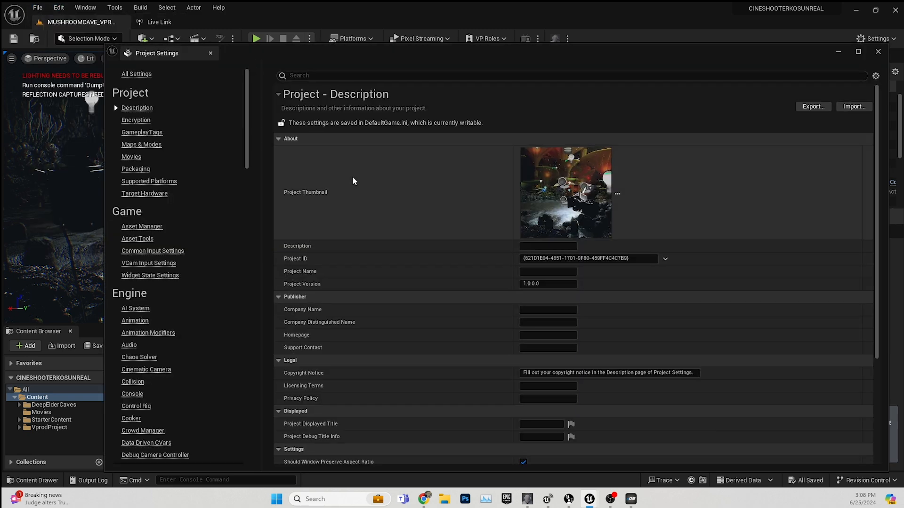
left_click(305, 77)
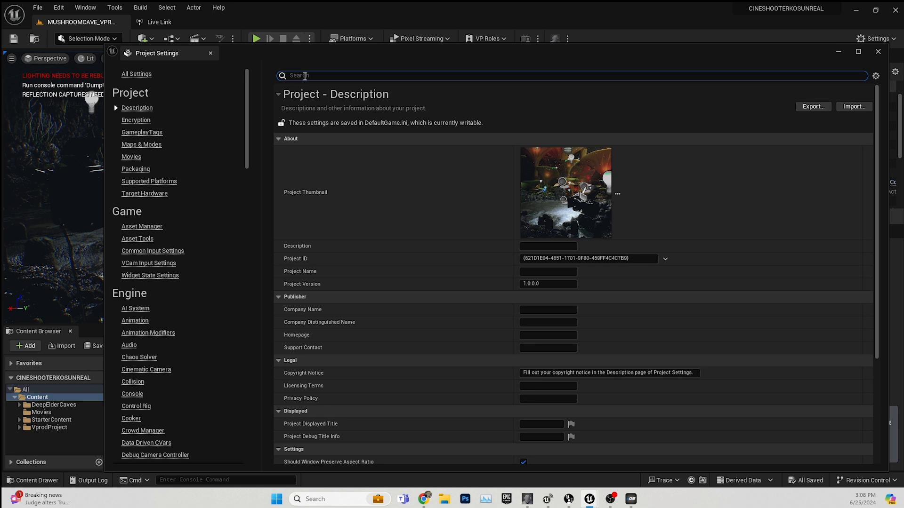
type("live link")
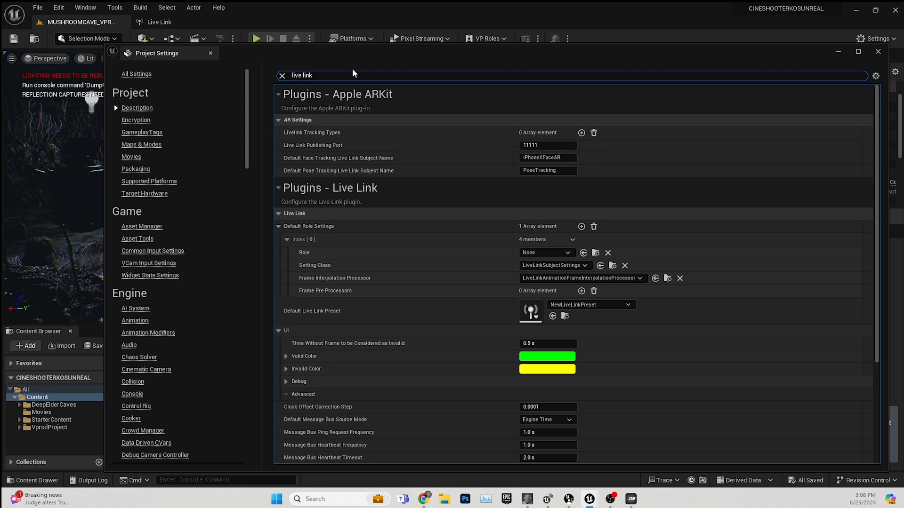
type(" def")
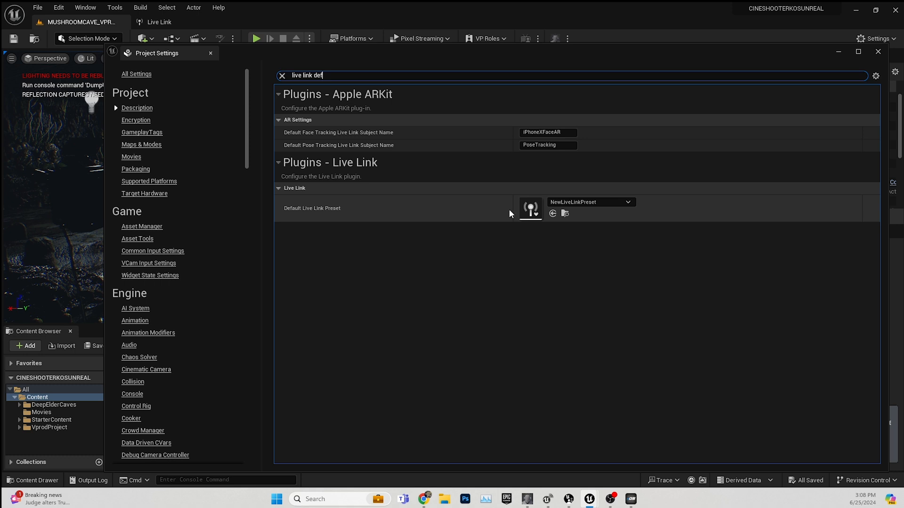
left_click(606, 202)
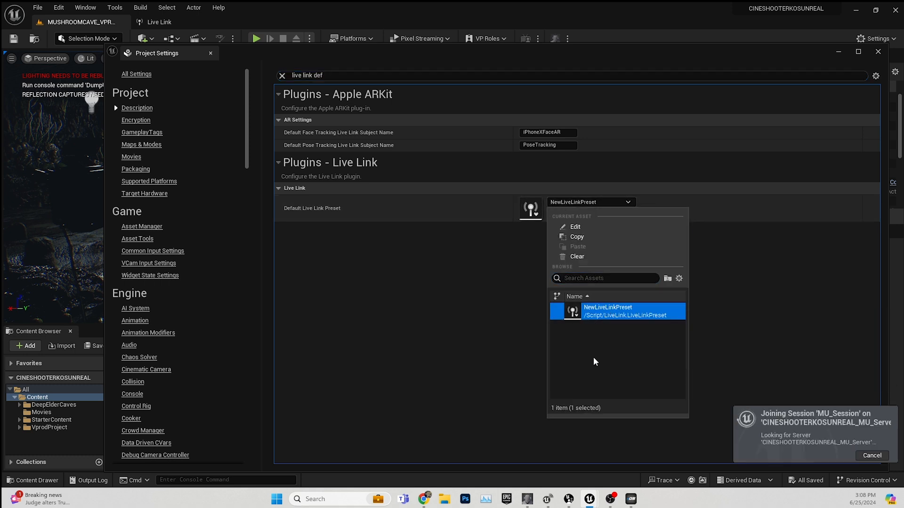
left_click(752, 358)
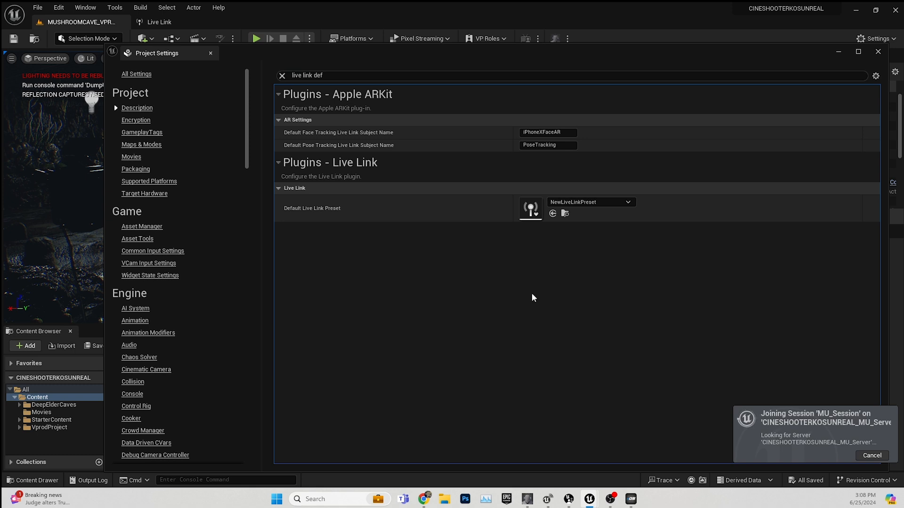
left_click(210, 53)
- Check which saved presets Live Link offers for import
left_click(156, 24)
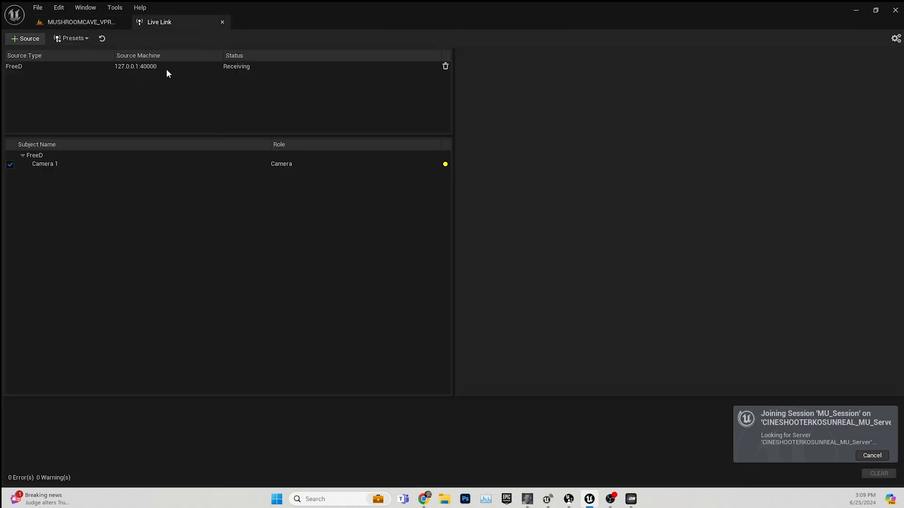
left_click(71, 38)
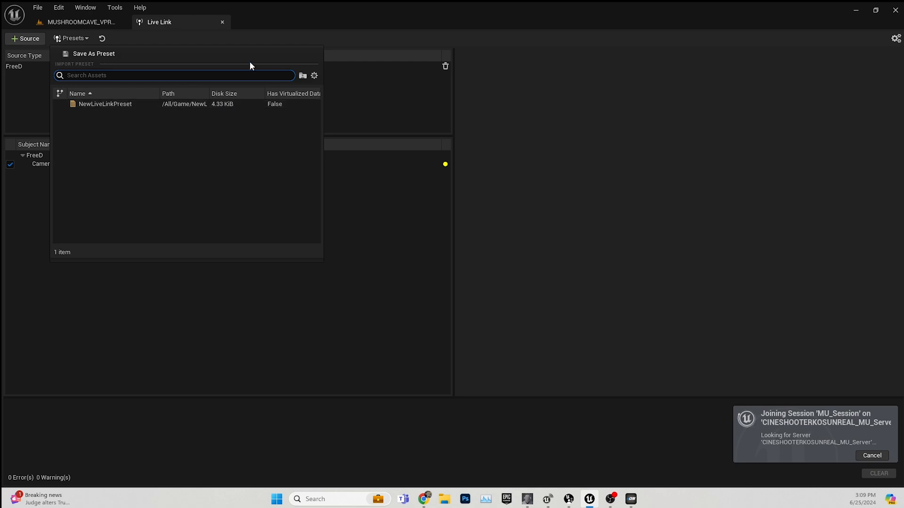
left_click(26, 96)
- Return to the MUSHROOMCAVE_VPREADY level, select the CineCameraActor, and cancel joining the MU_Session session
left_click(82, 23)
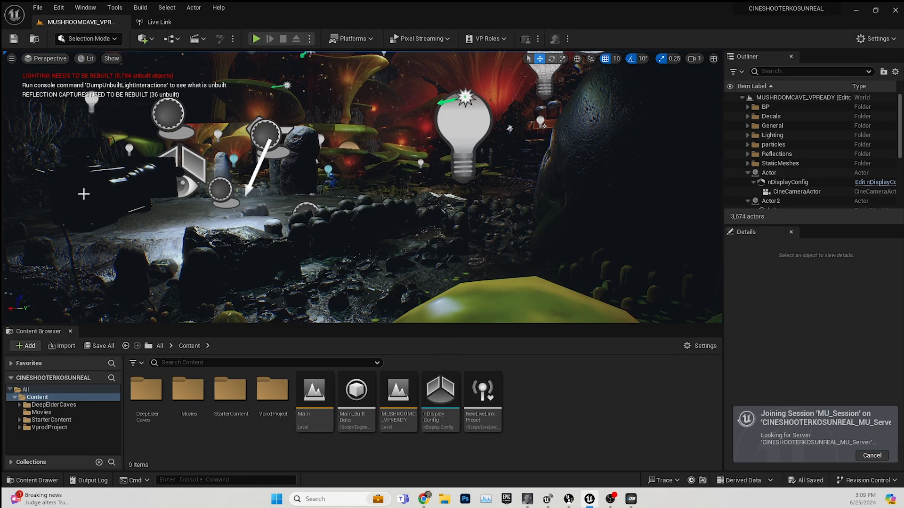
left_click(137, 201)
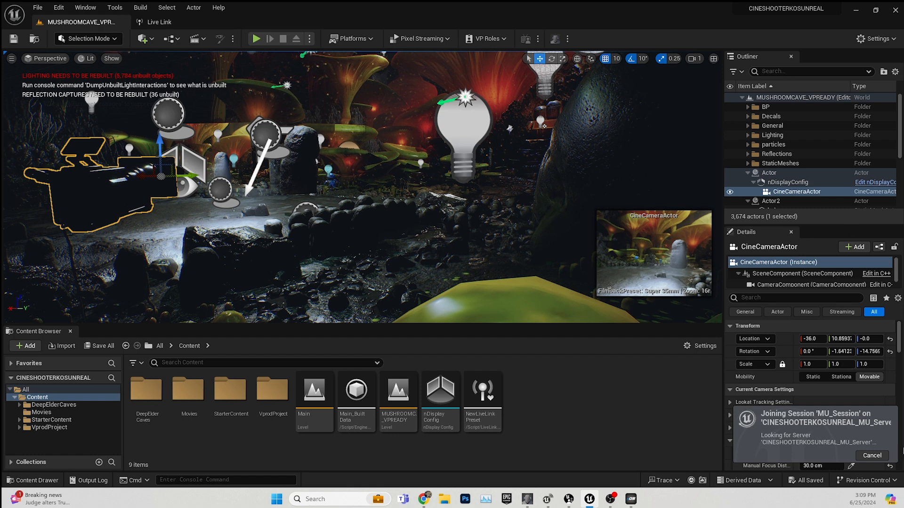
left_click(862, 456)
- Examine the CineCameraActor's details, including its transform, filmback, lens, focus, focal length and post process settings
scroll(901, 386, "down", 5)
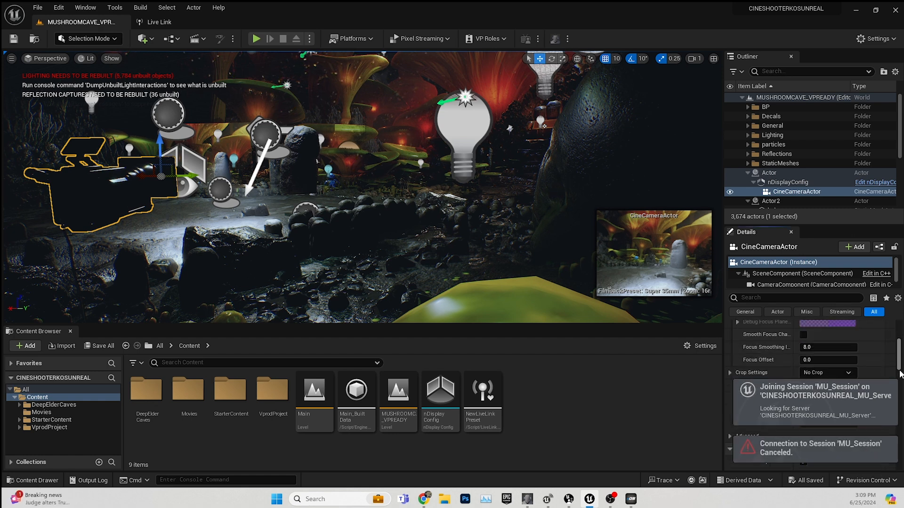
scroll(900, 386, "down", 3)
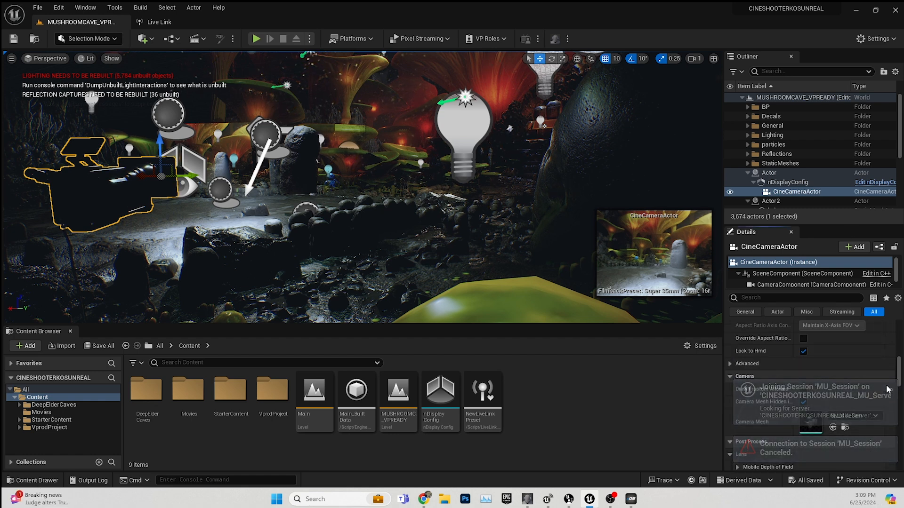
scroll(890, 348, "down", 5)
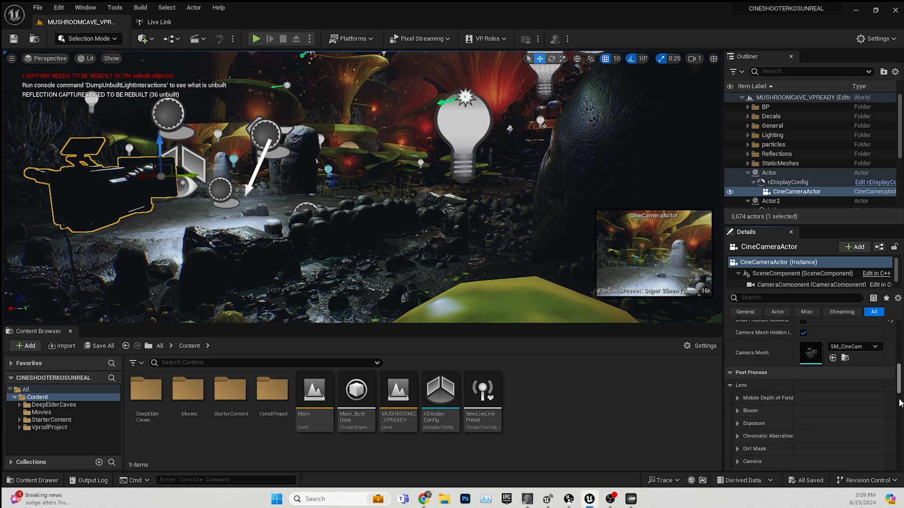
scroll(890, 346, "up", 10)
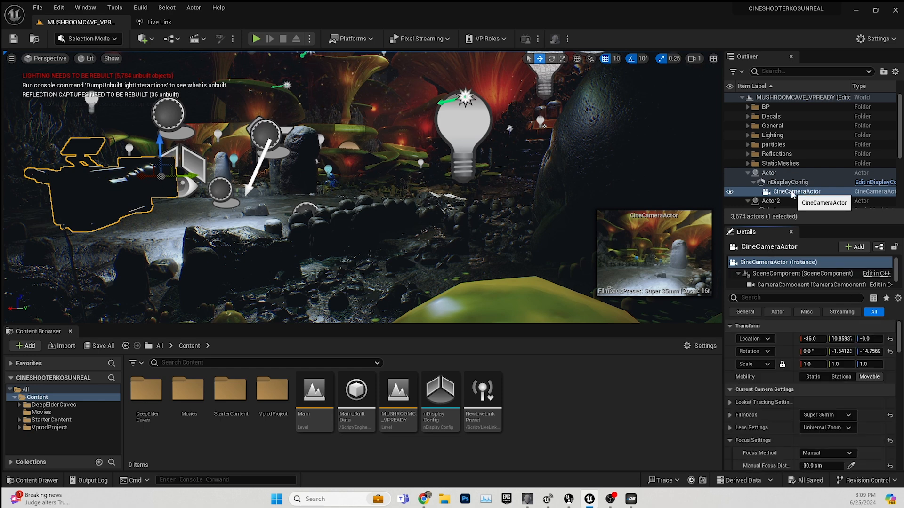
scroll(885, 365, "down", 2)
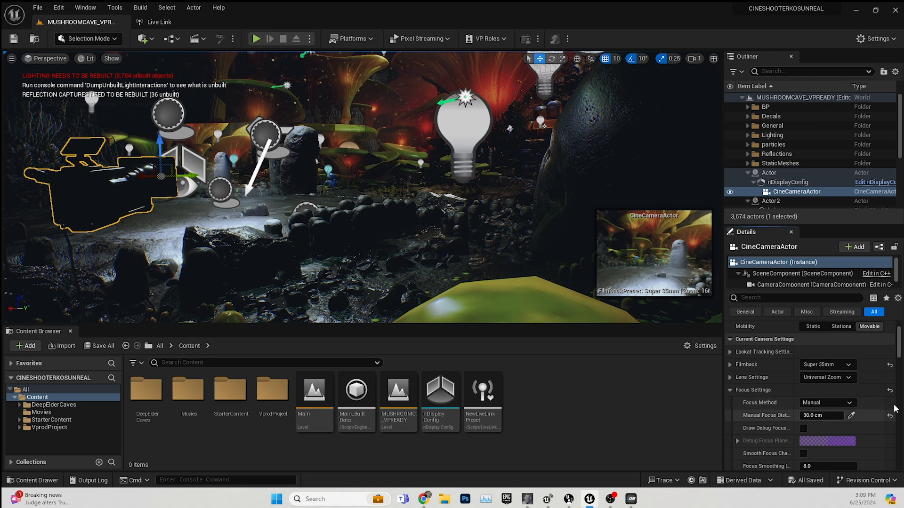
scroll(901, 360, "down", 6)
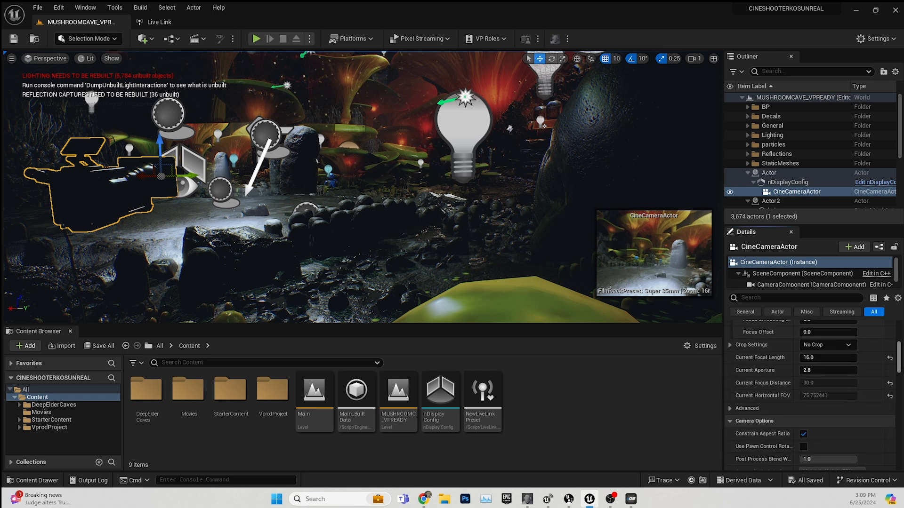
scroll(901, 360, "down", 3)
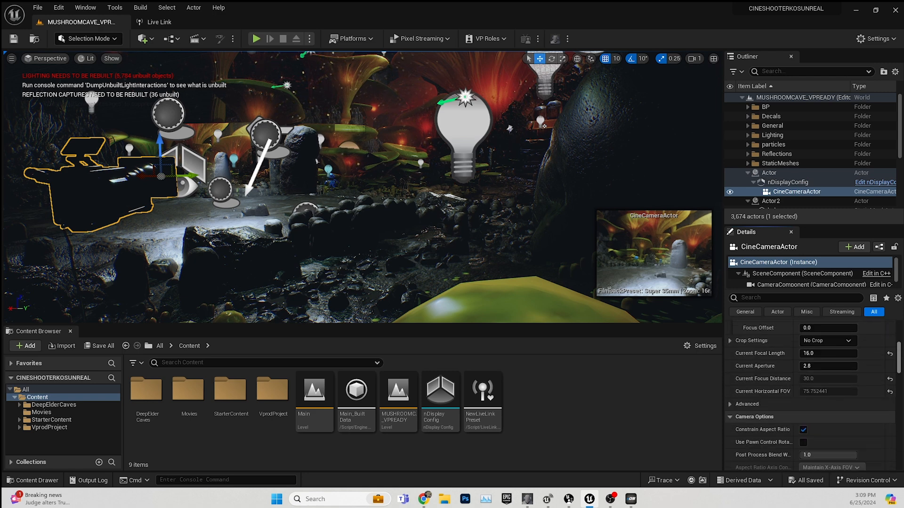
scroll(902, 400, "down", 12)
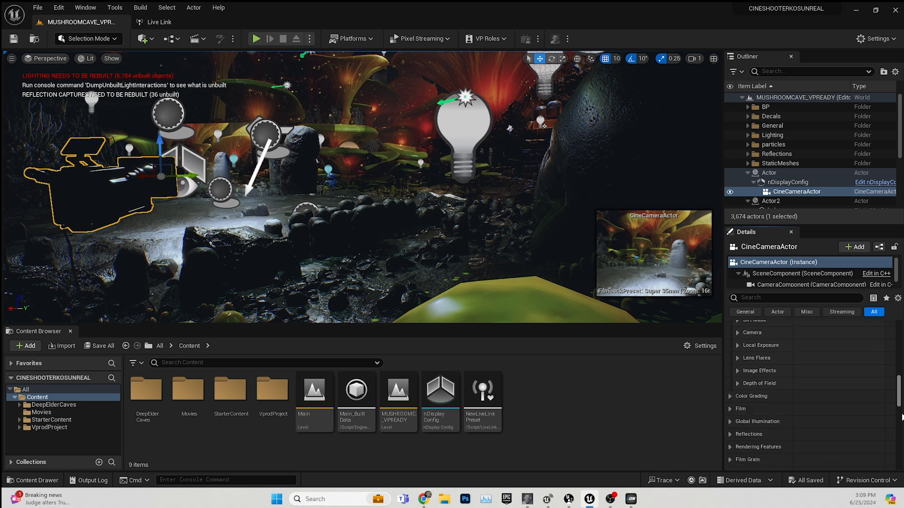
scroll(896, 414, "up", 15)
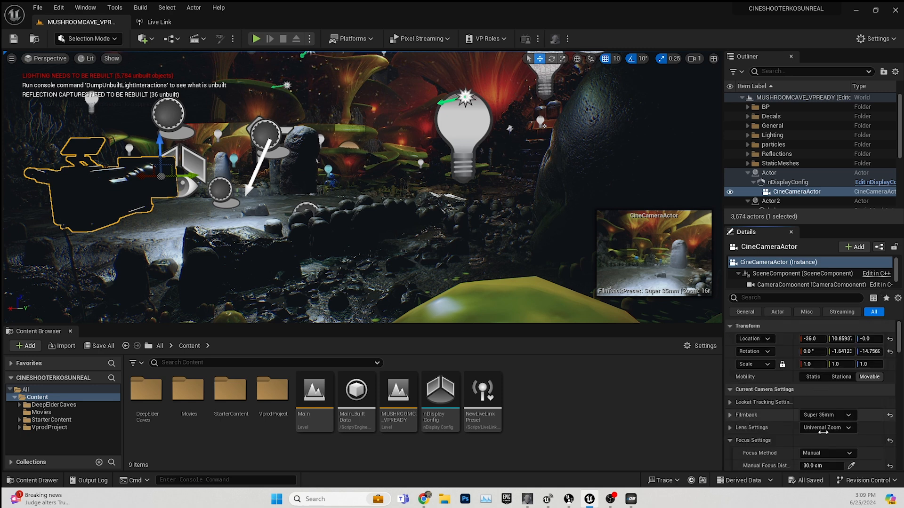
scroll(880, 400, "down", 3)
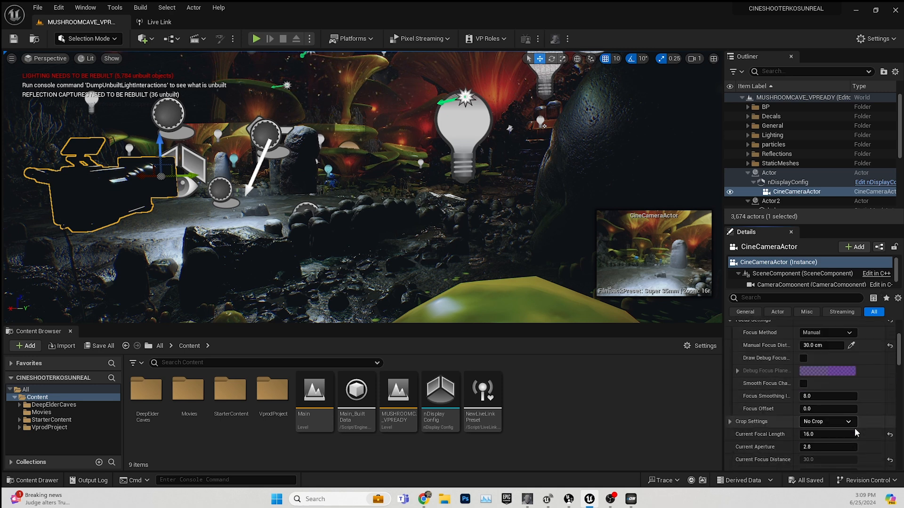
scroll(802, 447, "down", 2)
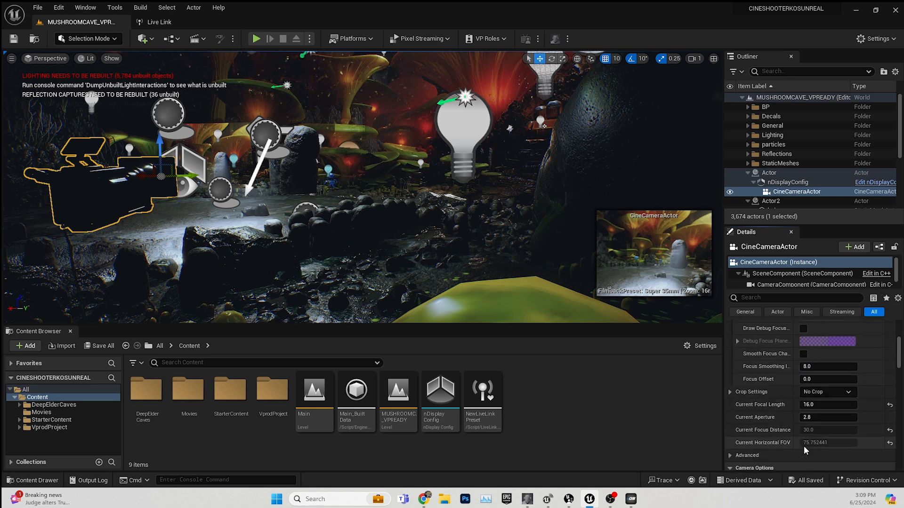
- Set the CineCameraActor's current focal length to 24 mm and adjust it down to about 22.87 mm
left_click(827, 404)
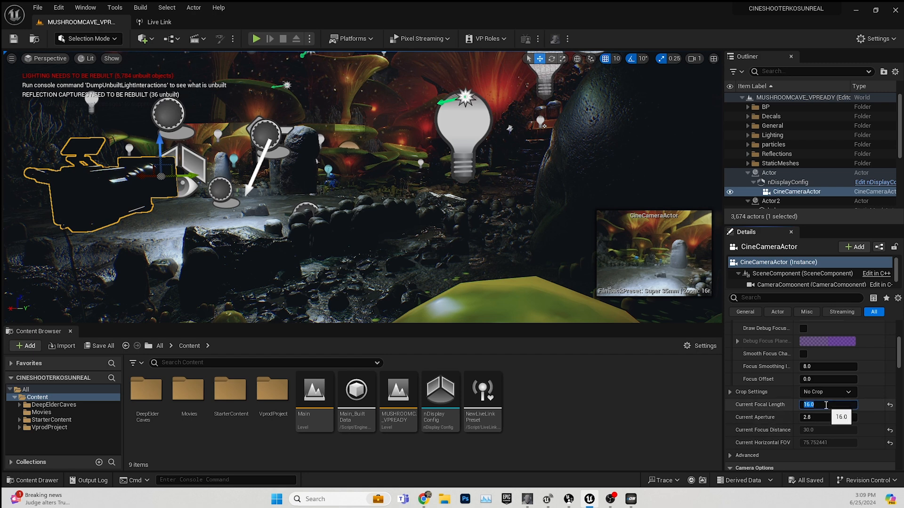
type("24")
key("Return")
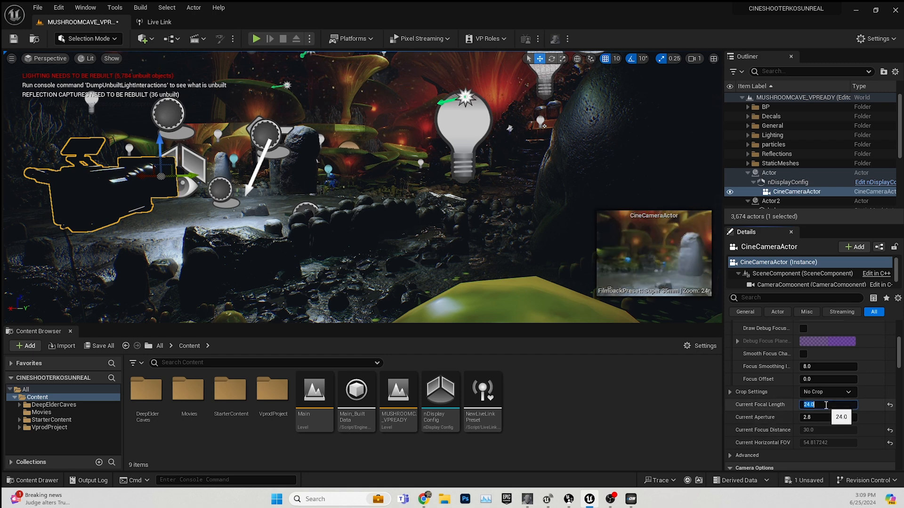
left_click(823, 418)
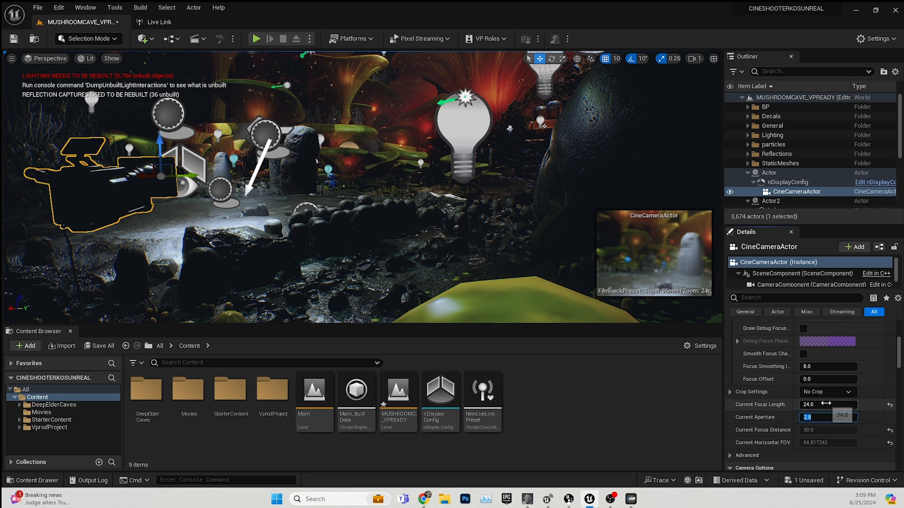
left_click_drag(824, 404, 819, 404)
left_click(575, 422)
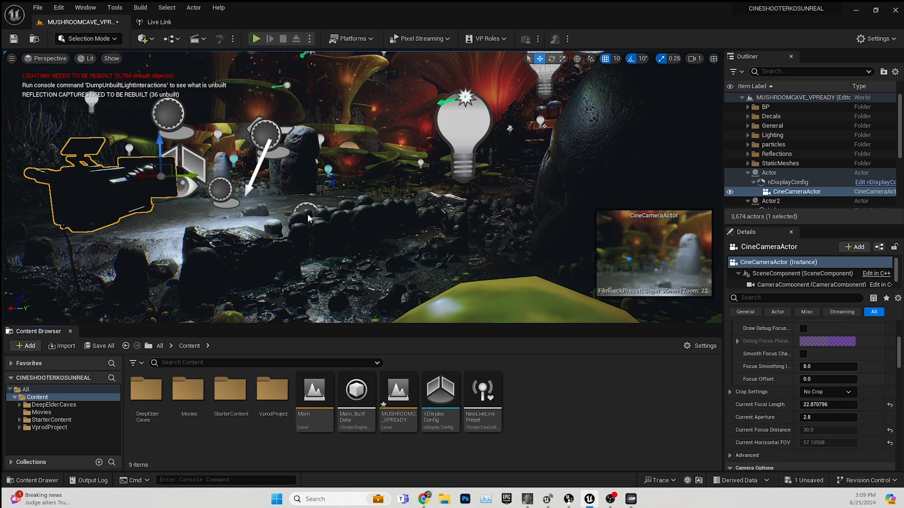
- Select the nDisplayConfig actor in the level viewport
left_click(248, 179)
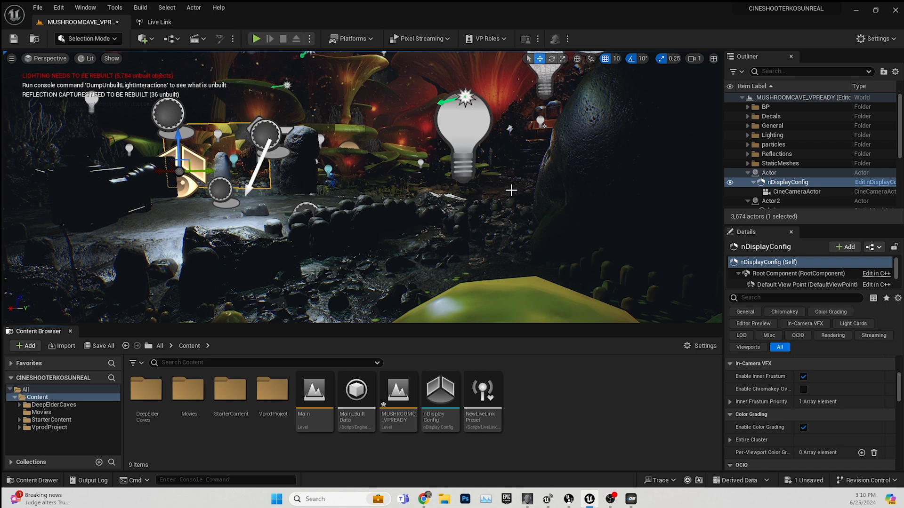
scroll(512, 190, "up", 3)
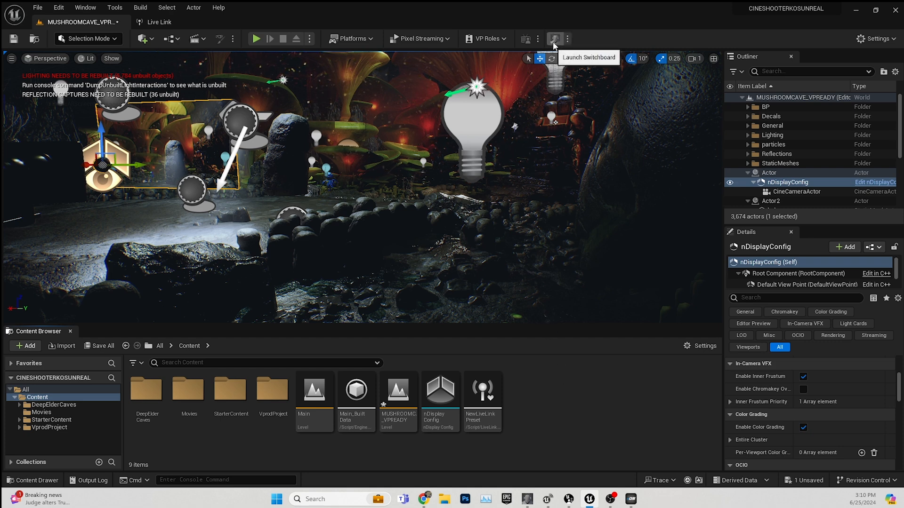
- Close the running Python window of Switchboard and launch Switchboard again from the editor
right_click(527, 498)
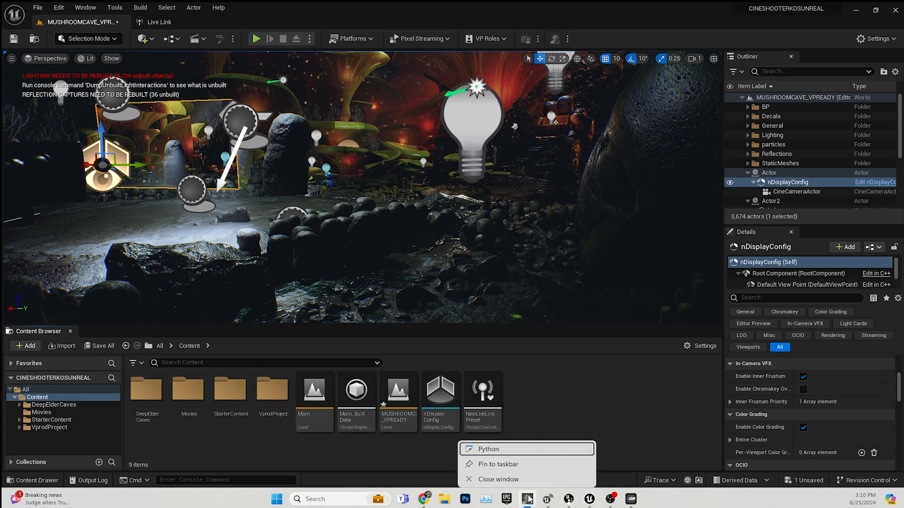
left_click(513, 478)
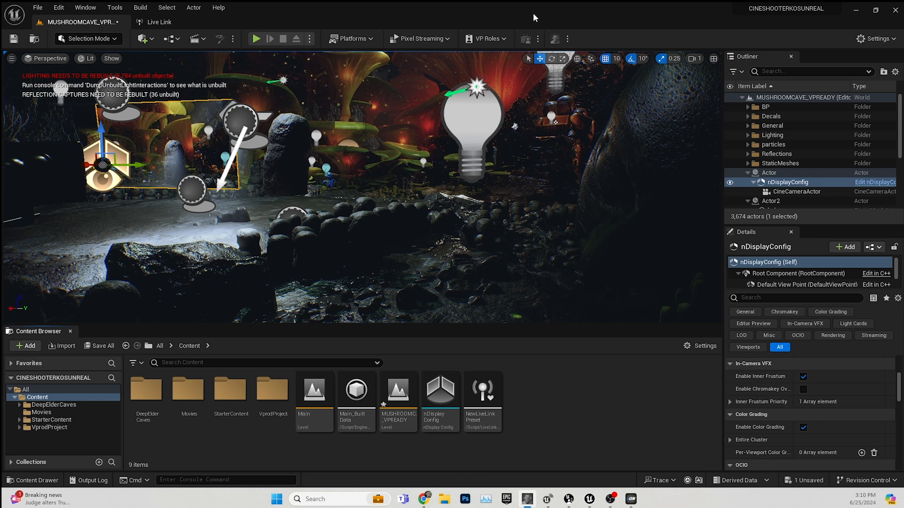
left_click(554, 39)
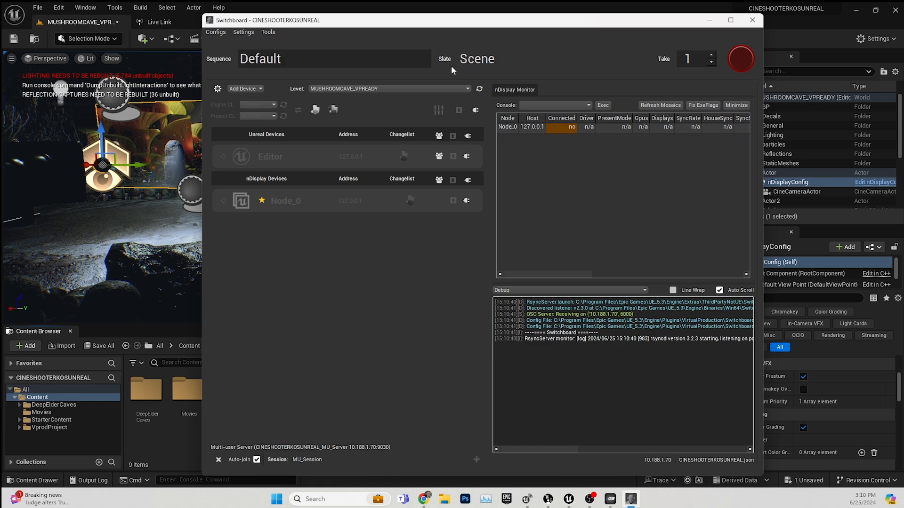
- Delete the current CINESHOOTERKOSUNREAL configuration in Switchboard and dismiss the new configuration dialog
left_click(243, 33)
mouse_move(216, 34)
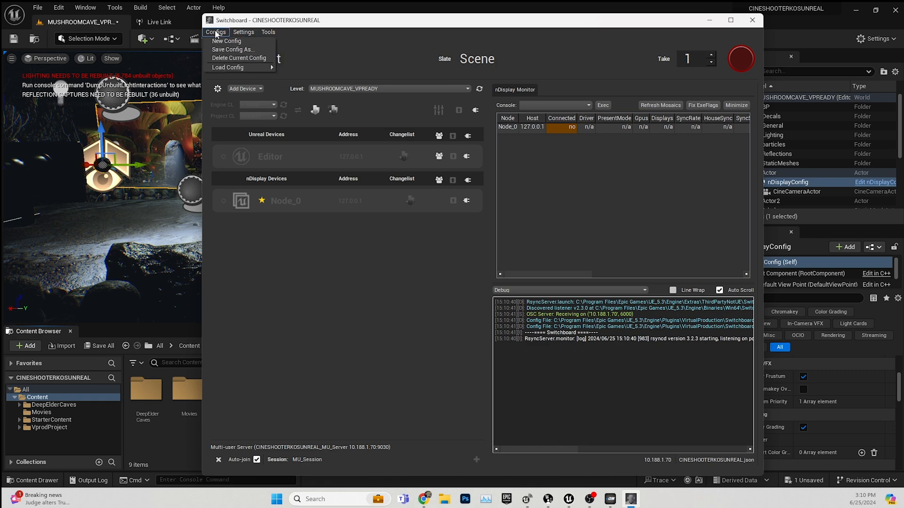
left_click(225, 60)
left_click(574, 265)
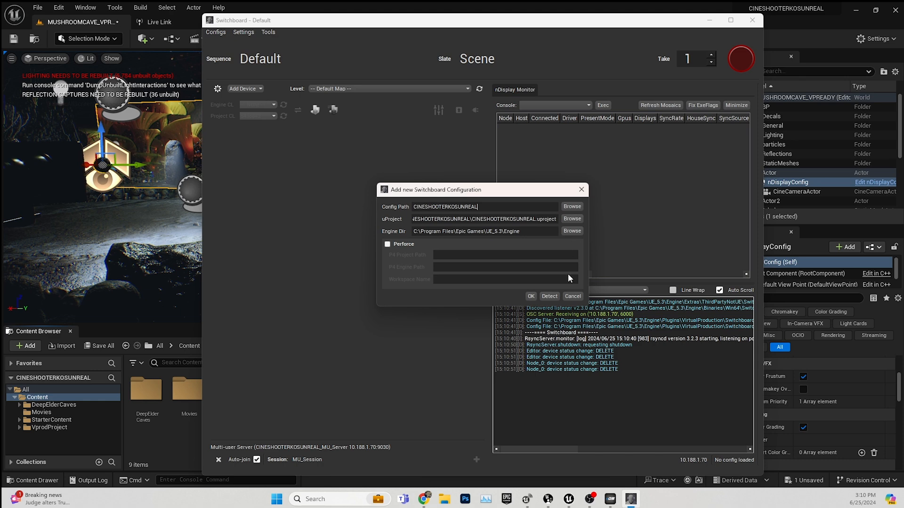
left_click(582, 189)
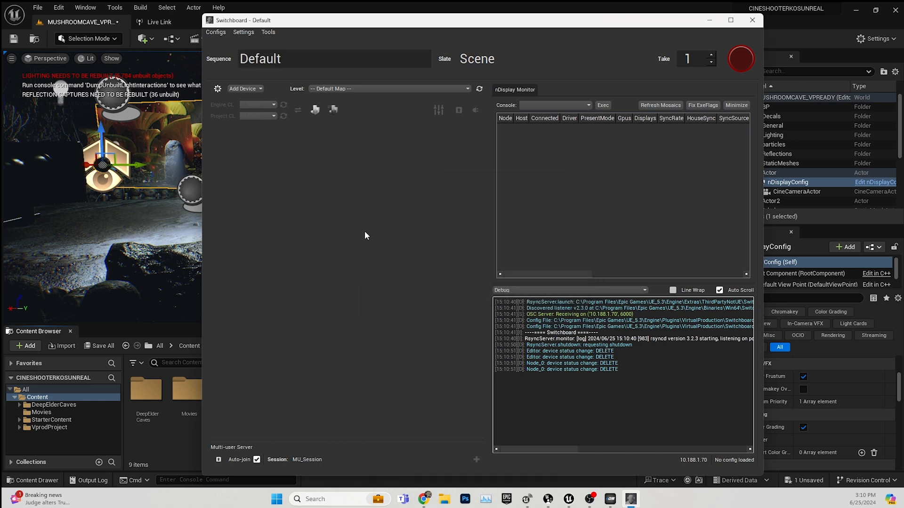
- Start a new Switchboard configuration
left_click(215, 32)
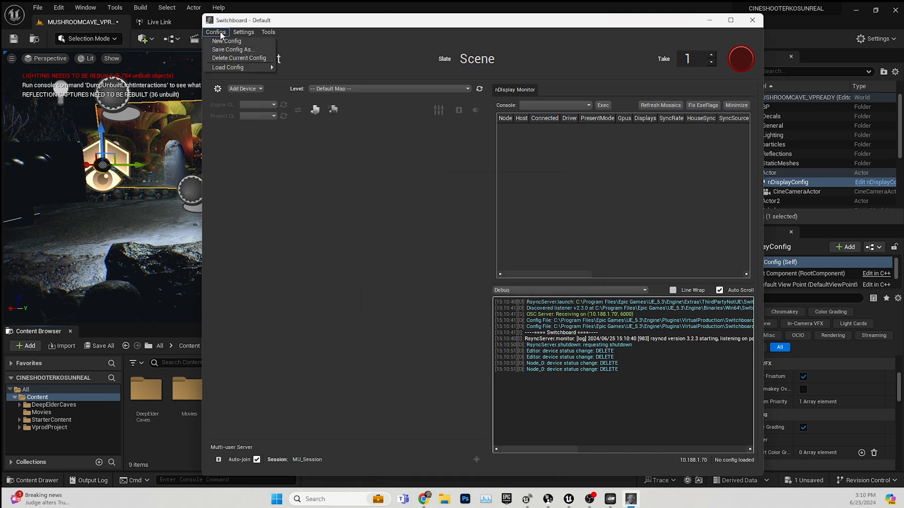
left_click(221, 40)
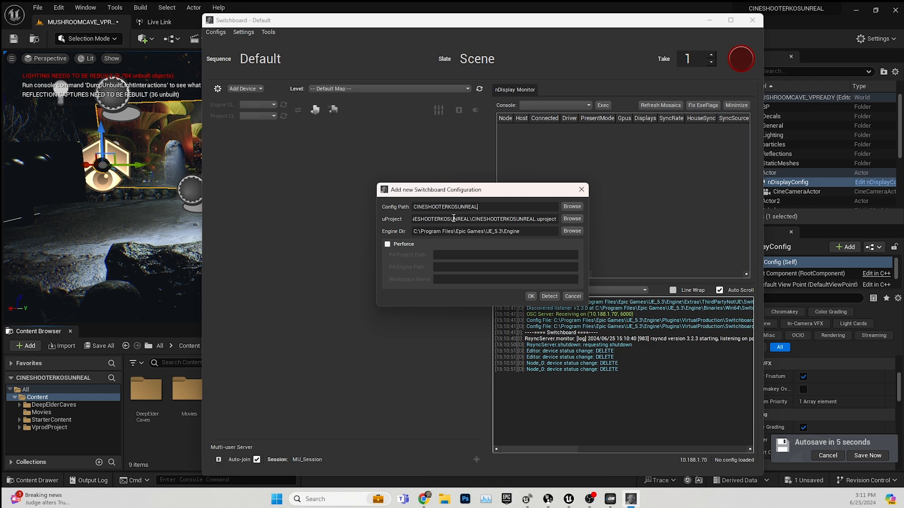
left_click(571, 219)
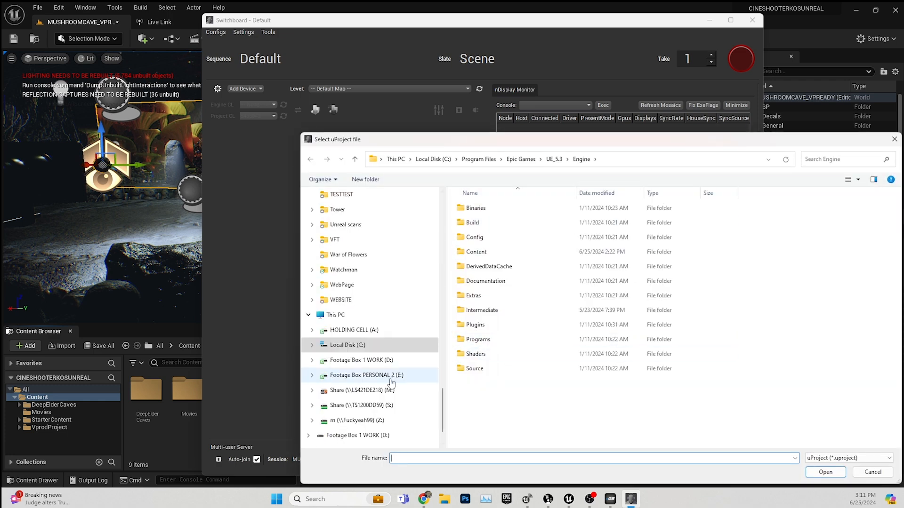
left_click(381, 331)
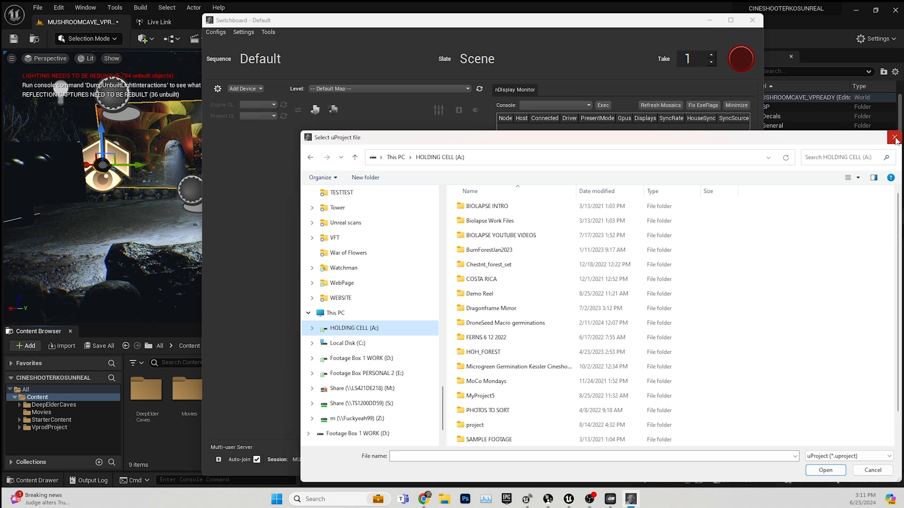
left_click(894, 137)
- Choose the CINESHOOTERKOSUNREAL project file from Documents > Unreal Projects > CINESHOOTERKOSUNREAL as the uProject and create the configuration
left_click(570, 218)
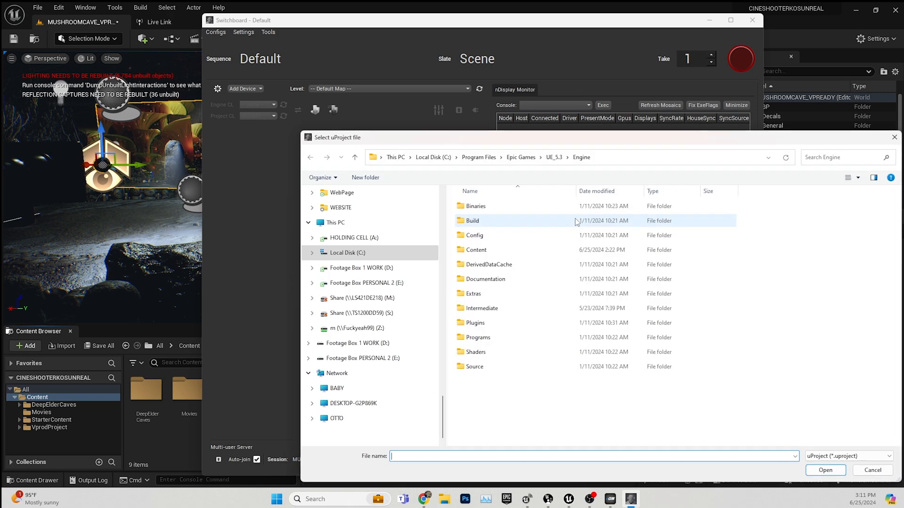
scroll(390, 254, "up", 10)
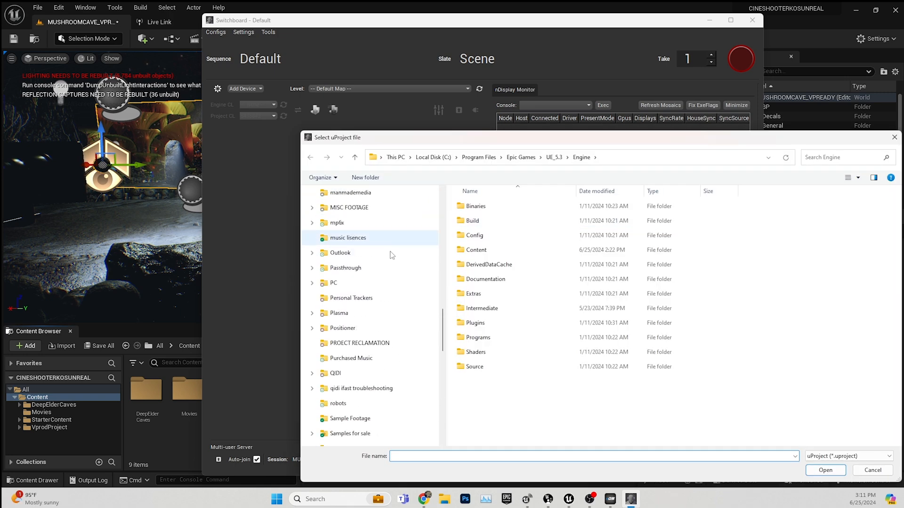
left_click_drag(442, 320, 420, 185)
left_click(379, 257)
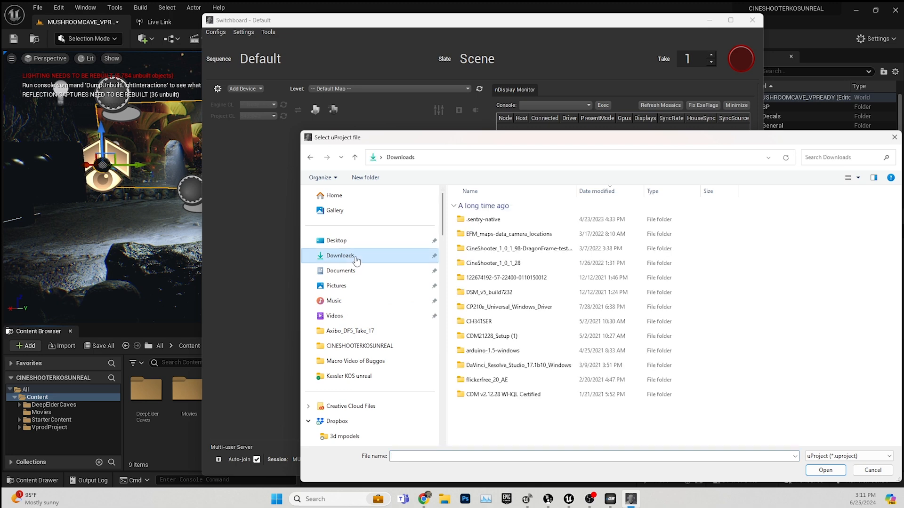
left_click(353, 272)
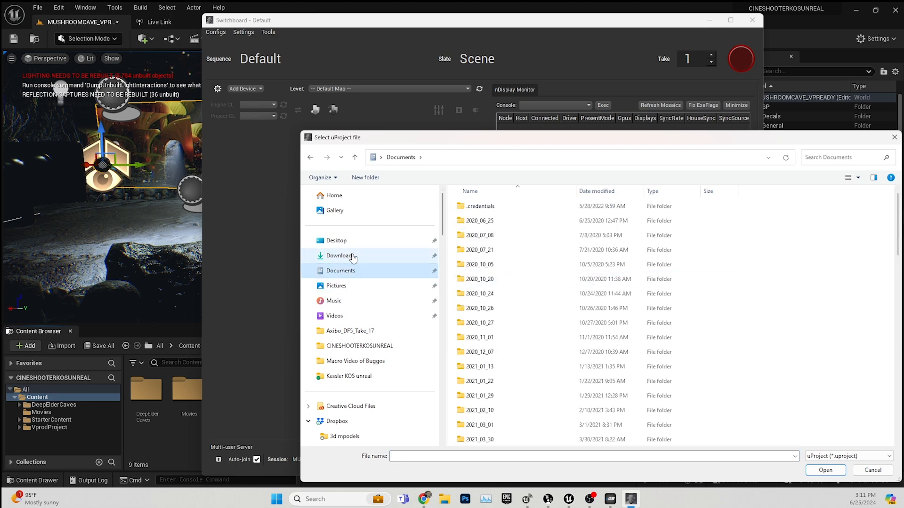
scroll(437, 333, "down", 3)
scroll(509, 351, "down", 10)
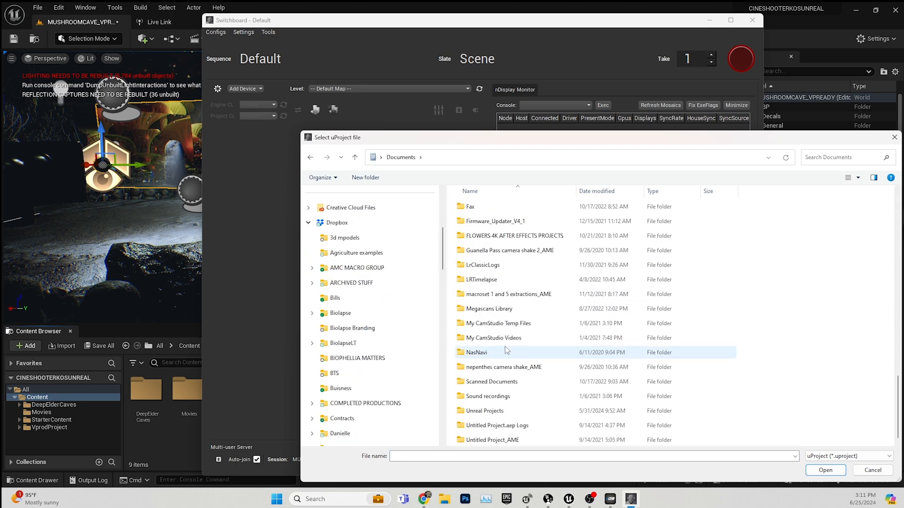
double_click(505, 410)
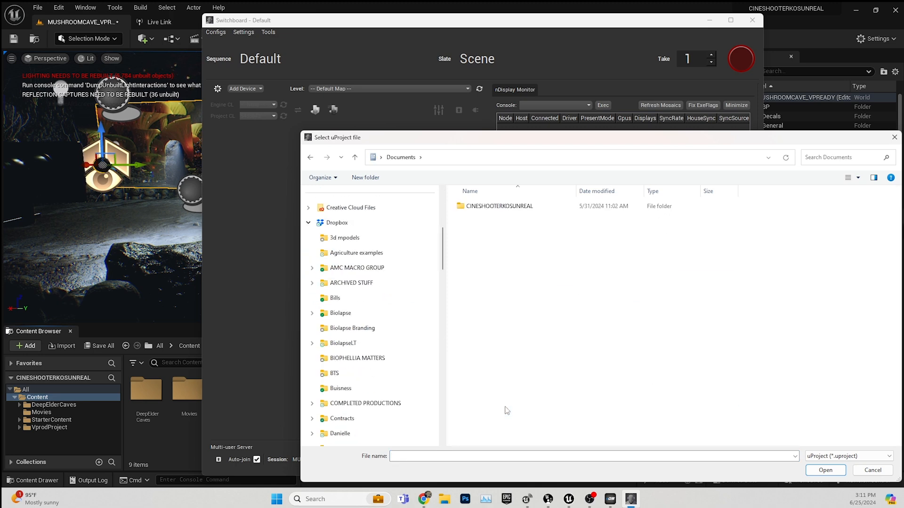
double_click(489, 207)
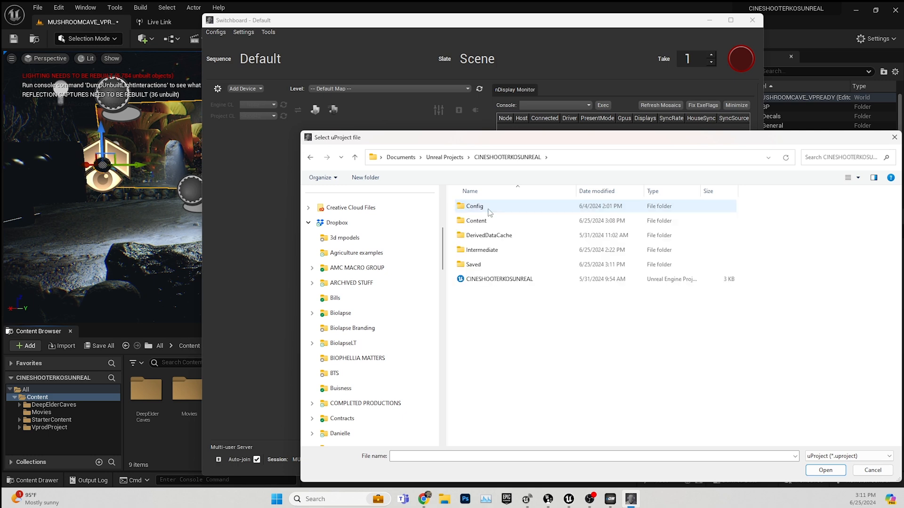
left_click(519, 280)
left_click(827, 471)
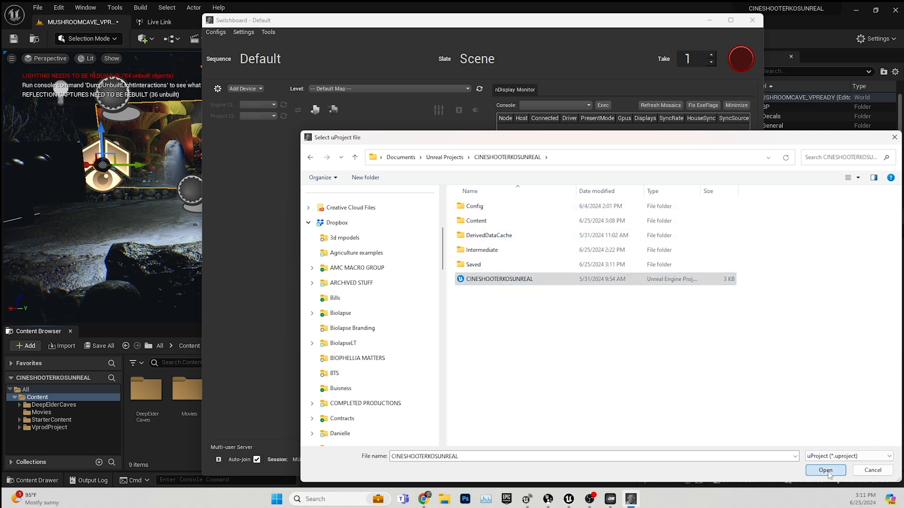
left_click(529, 296)
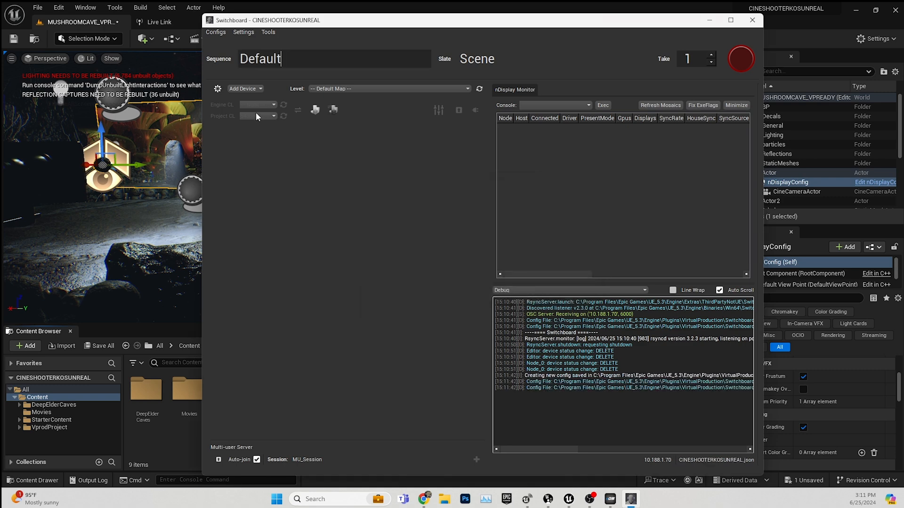
- Add an nDisplay device to Switchboard, populating its config file with nDisplayConfig.uasset
left_click(255, 88)
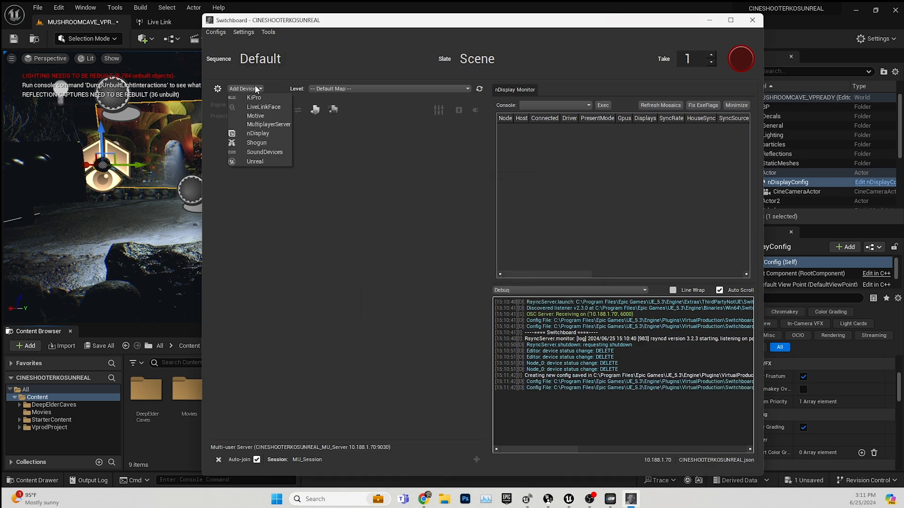
left_click(257, 133)
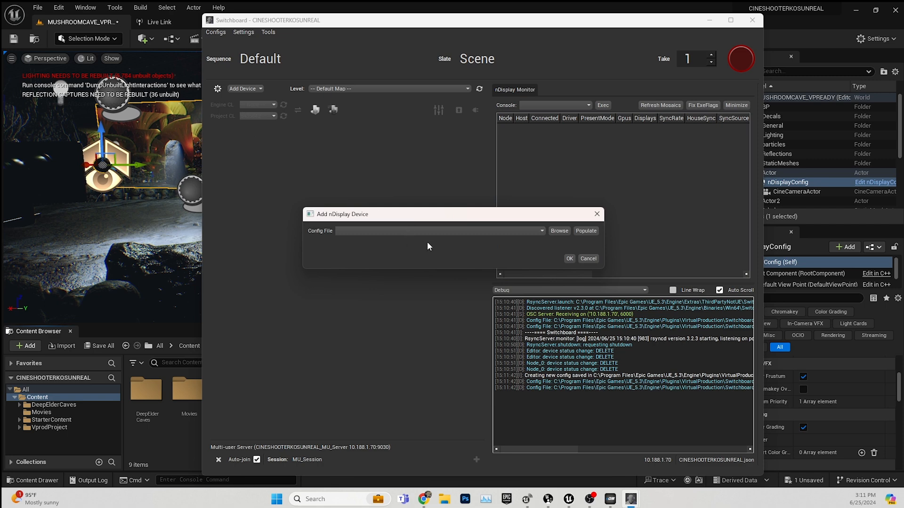
left_click(586, 231)
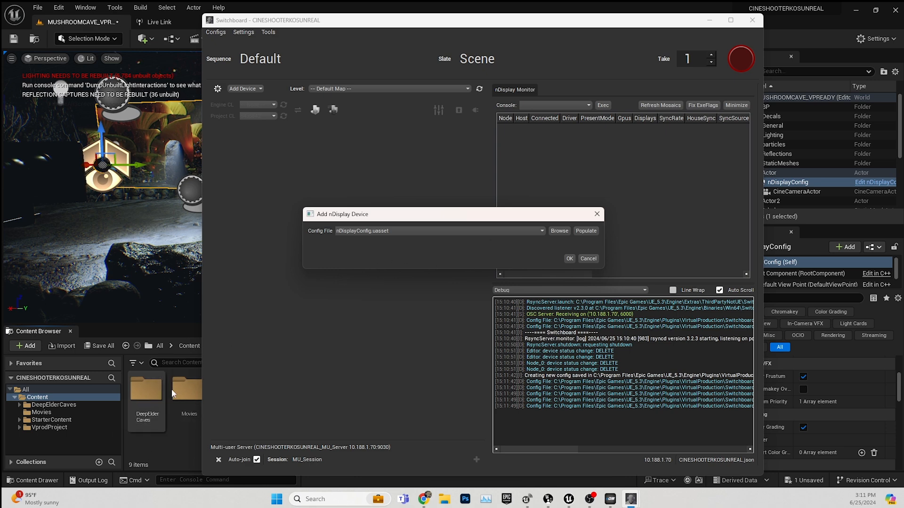
left_click(569, 259)
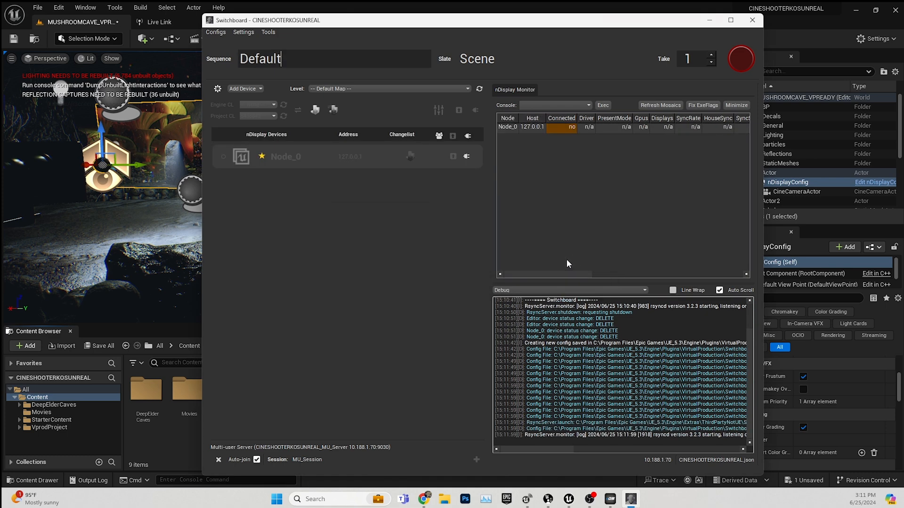
- Add an Unreal device named "editor" with the address 127.0.0.1
left_click(253, 88)
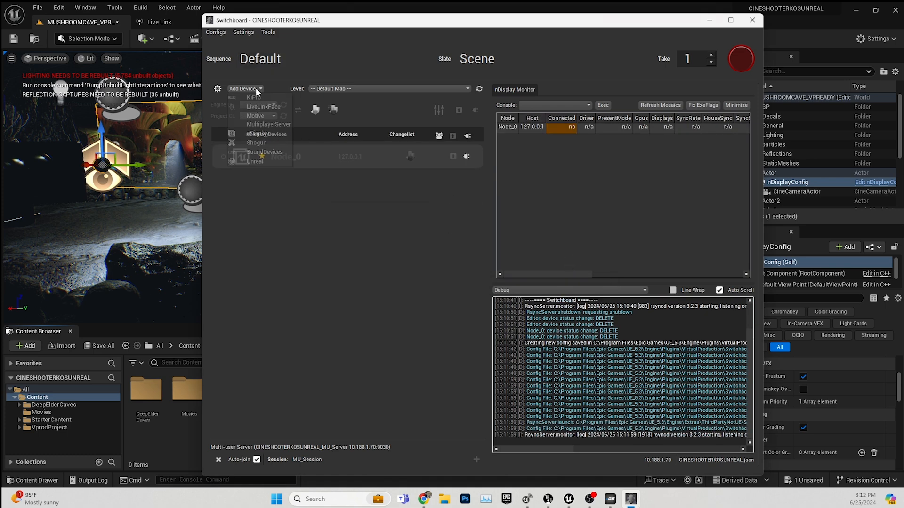
left_click(263, 163)
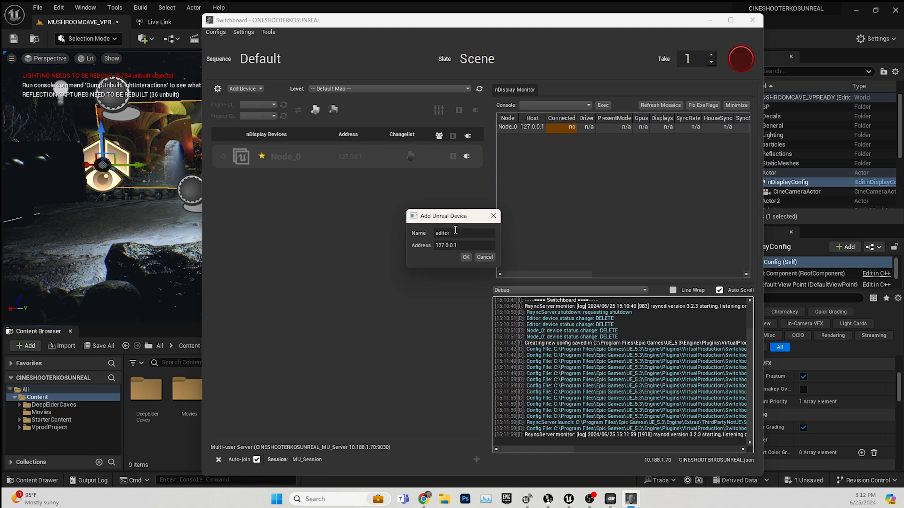
left_click(465, 257)
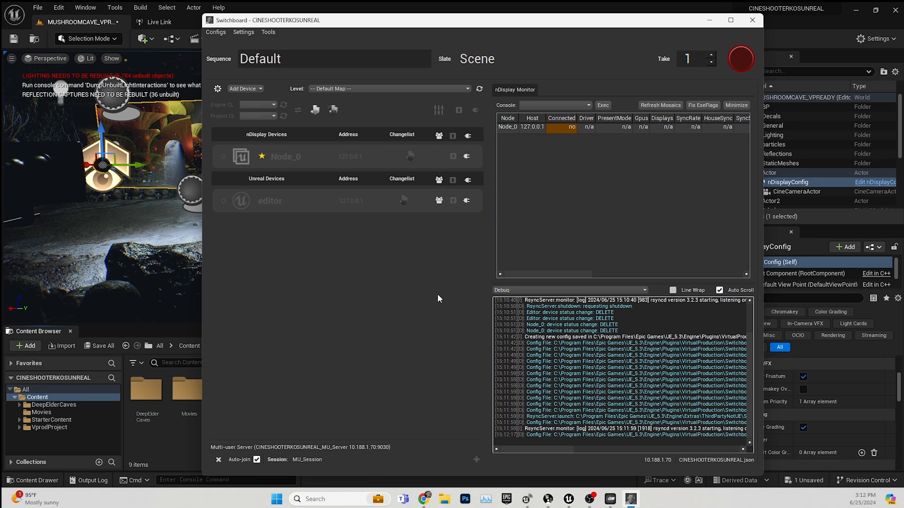
- Connect the Node_0 and editor devices to the listener and launch Unreal on the editor device
left_click(467, 156)
left_click(470, 201)
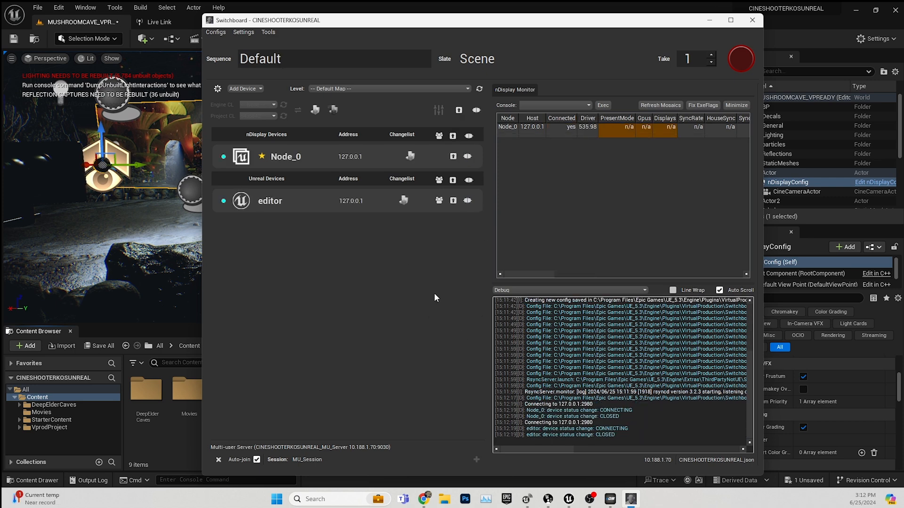
left_click(453, 201)
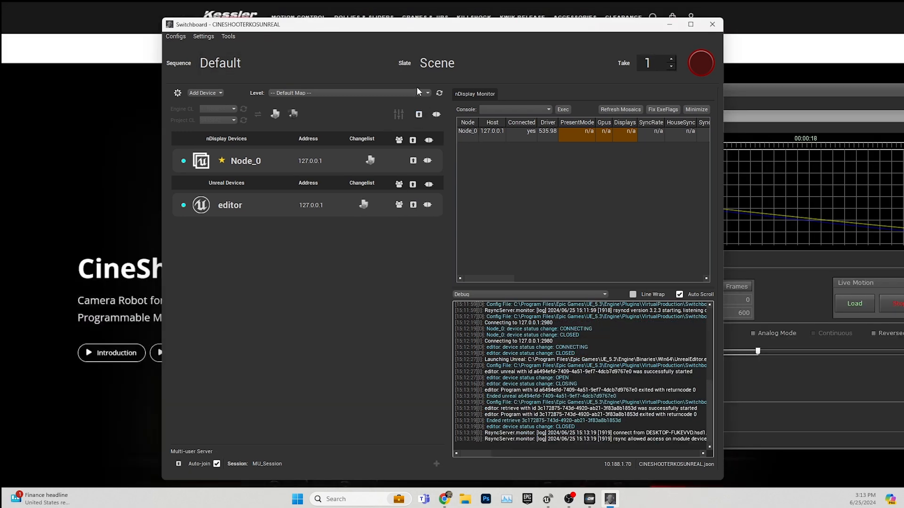
- Set the Switchboard level to MUSHROOMCAVE_VPREADY and launch Unreal on the Node_0 nDisplay device
left_click(423, 93)
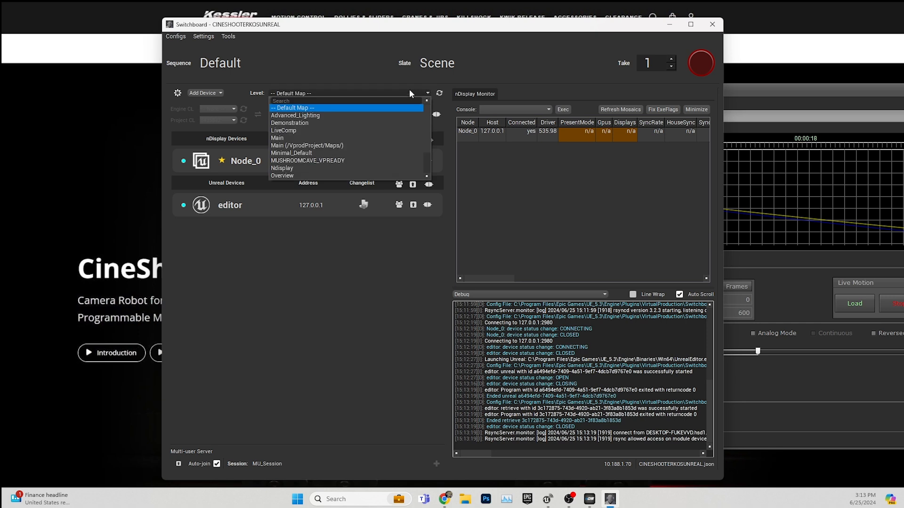
left_click(331, 160)
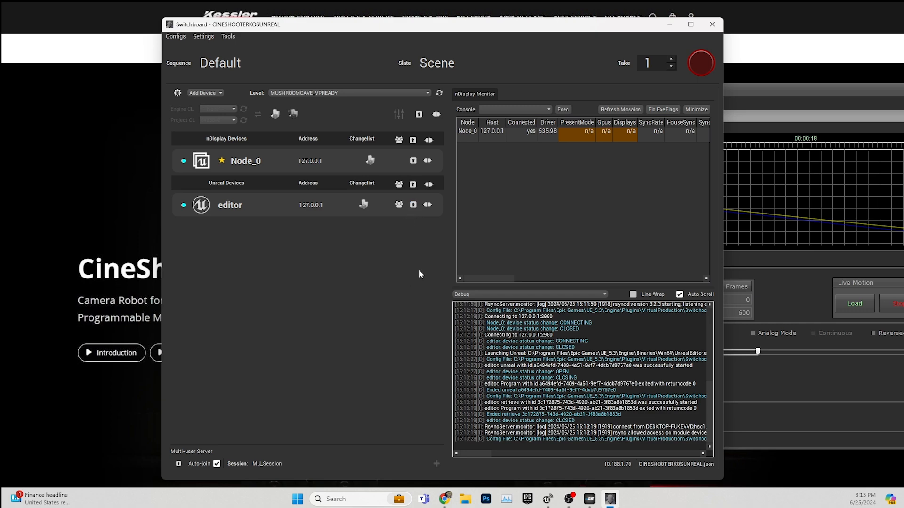
left_click(413, 160)
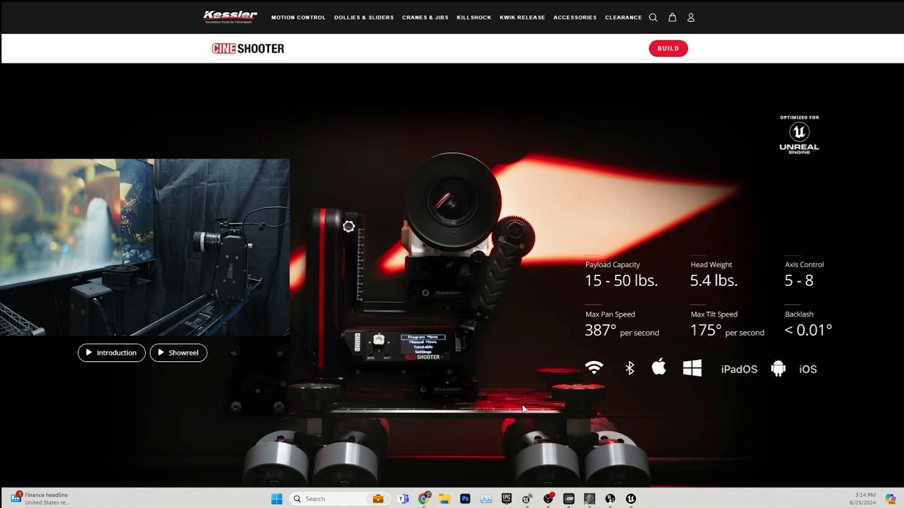
- Switch to Kessler kOS, pan the camera head further in the negative direction, and tilt it to about 3.3 degrees
left_click(571, 500)
left_click_drag(581, 96, 395, 91)
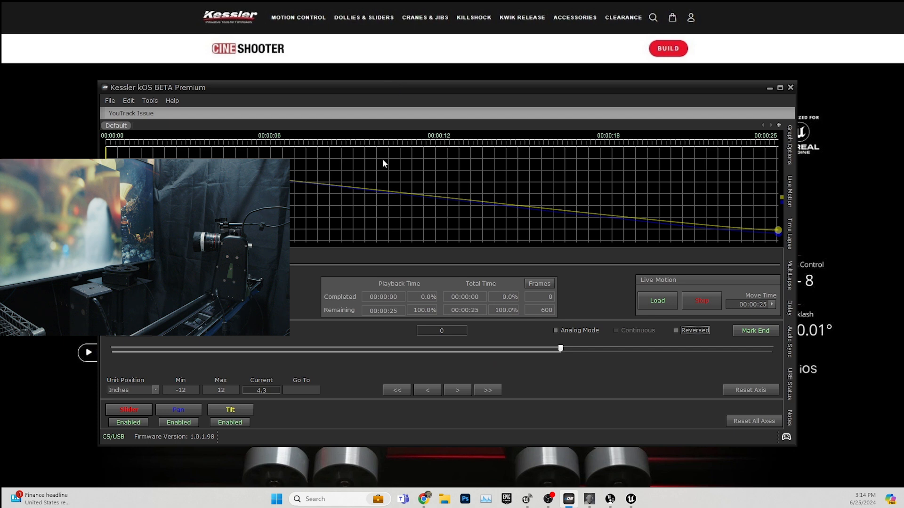
left_click(180, 410)
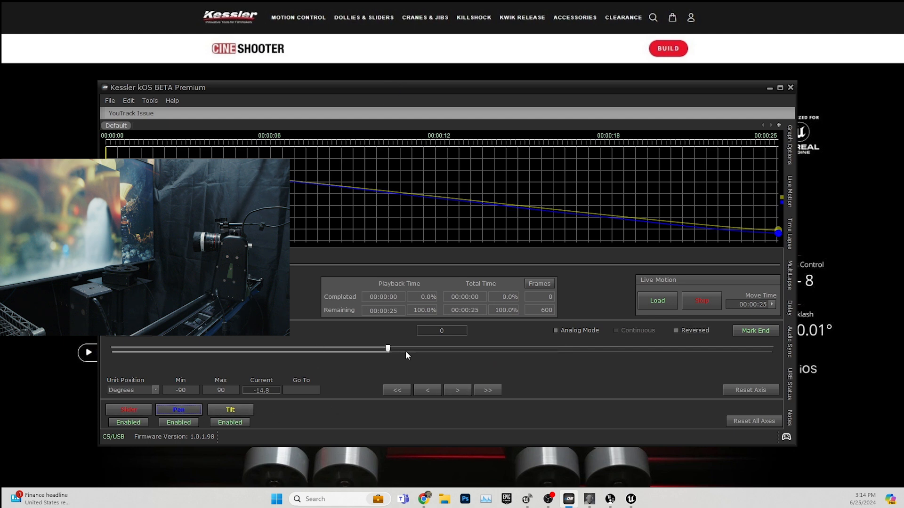
left_click_drag(392, 349, 329, 360)
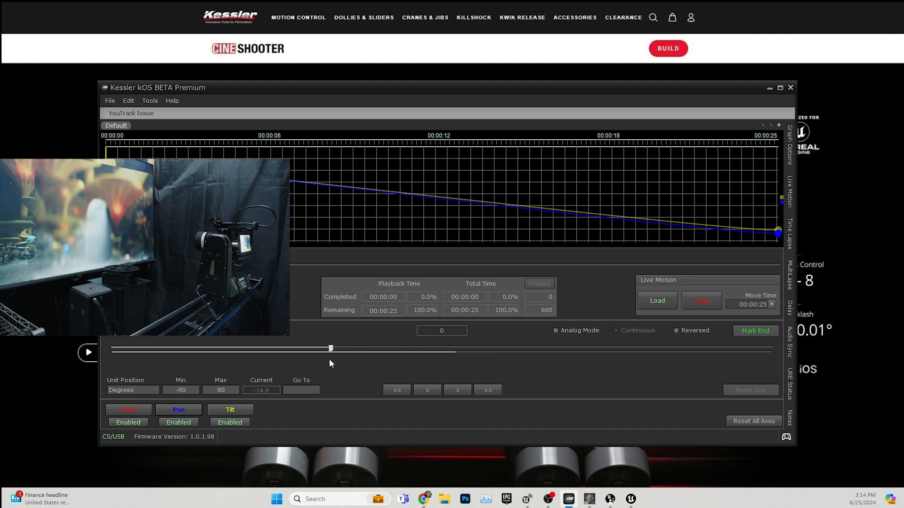
left_click(250, 407)
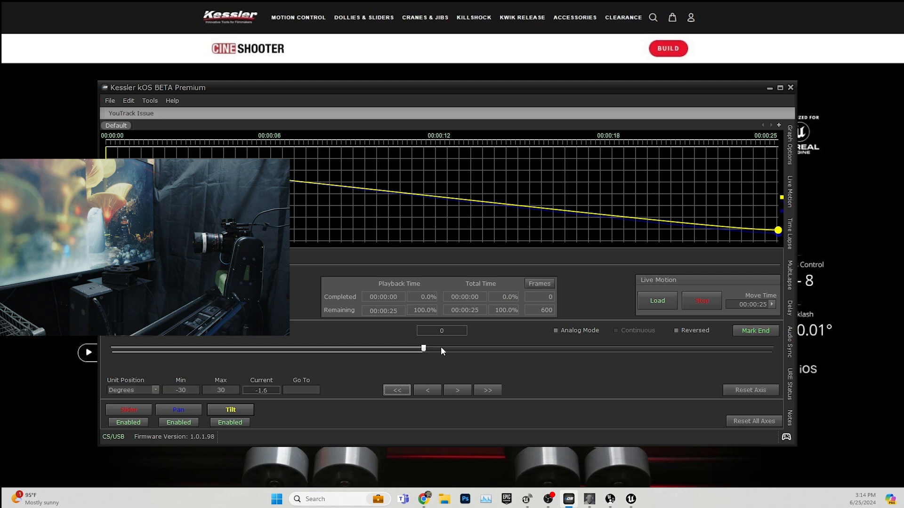
left_click_drag(440, 347, 478, 348)
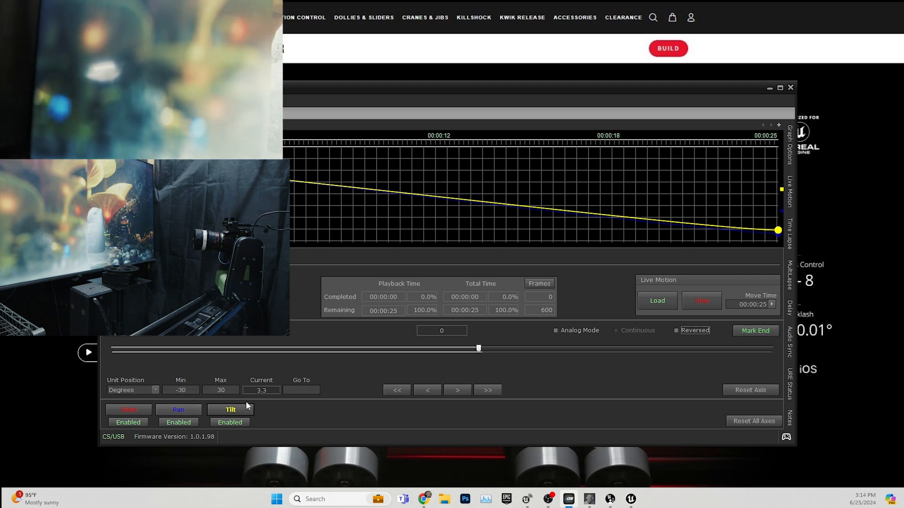
- Pan the camera head to about 2.3 degrees, back to about -8.6, and finally to about -4.1 degrees
left_click(179, 409)
left_click_drag(330, 351, 450, 352)
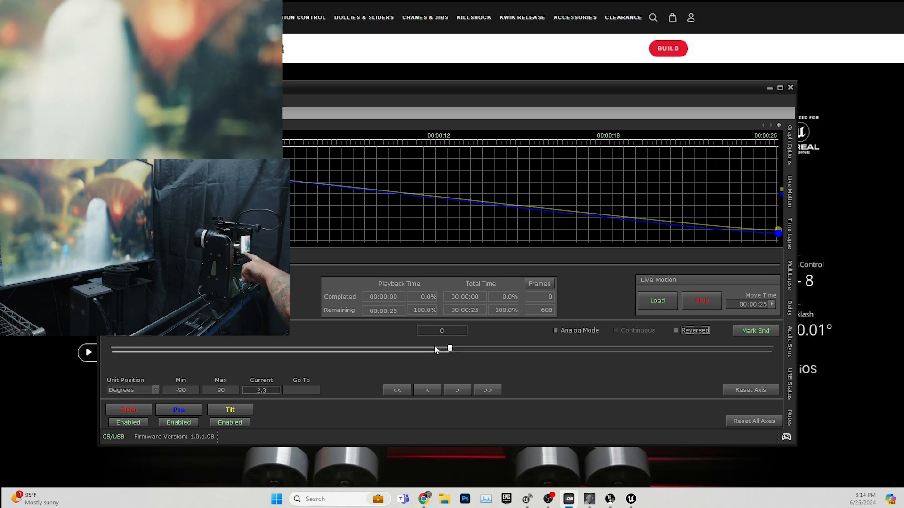
left_click_drag(452, 348, 410, 353)
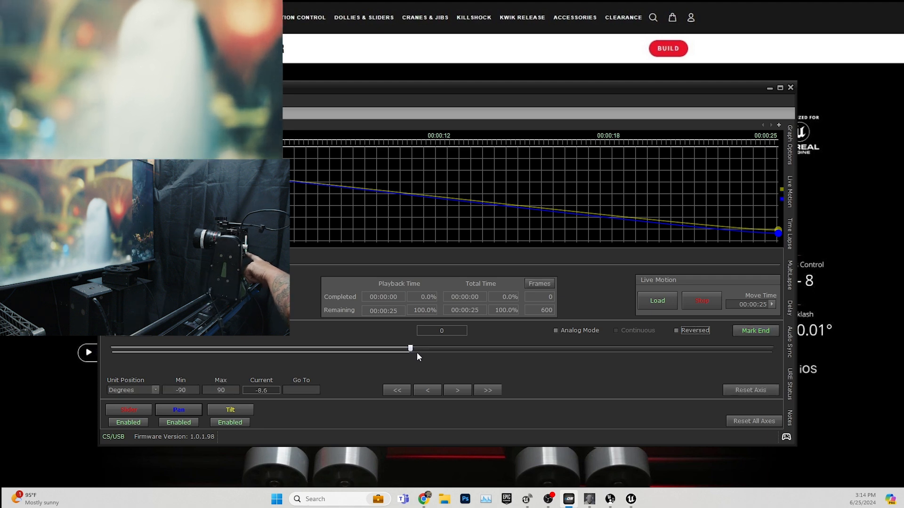
mouse_move(410, 351)
left_mouse_down()
mouse_move(425, 349)
mouse_move(417, 349)
left_mouse_up()
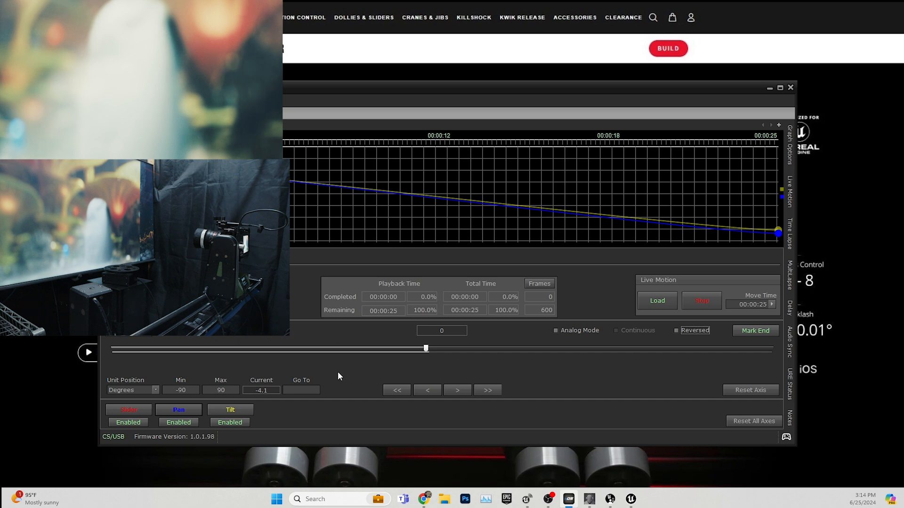
- Move the slider axis to about -7.9 inches and back to about 6.9 inches
left_click(135, 410)
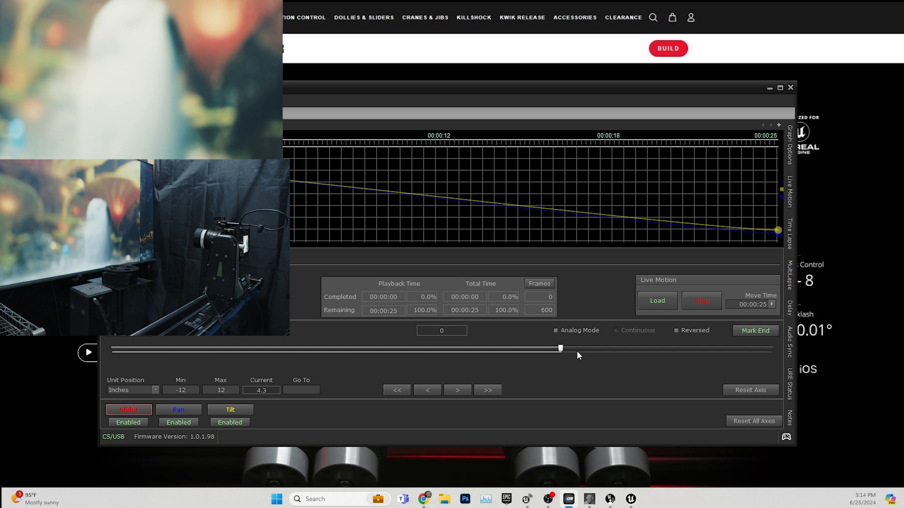
left_click_drag(559, 349, 225, 348)
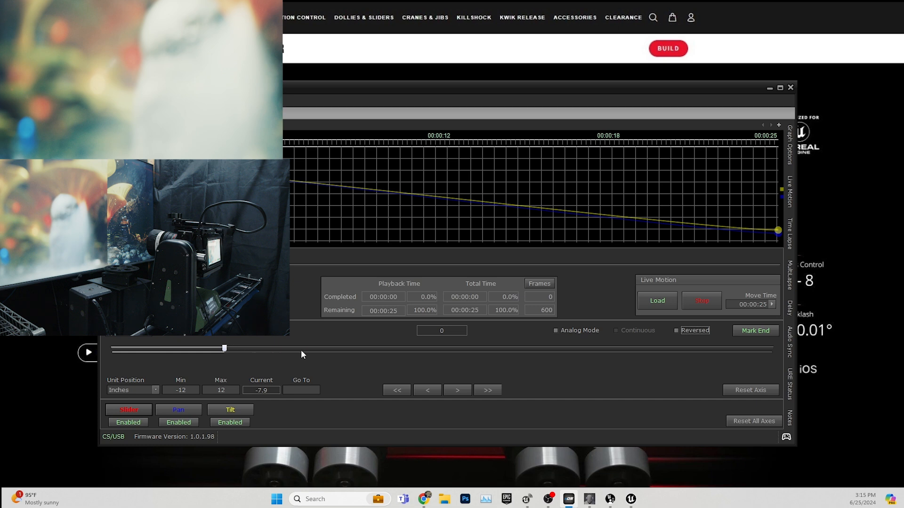
left_click_drag(225, 349, 629, 348)
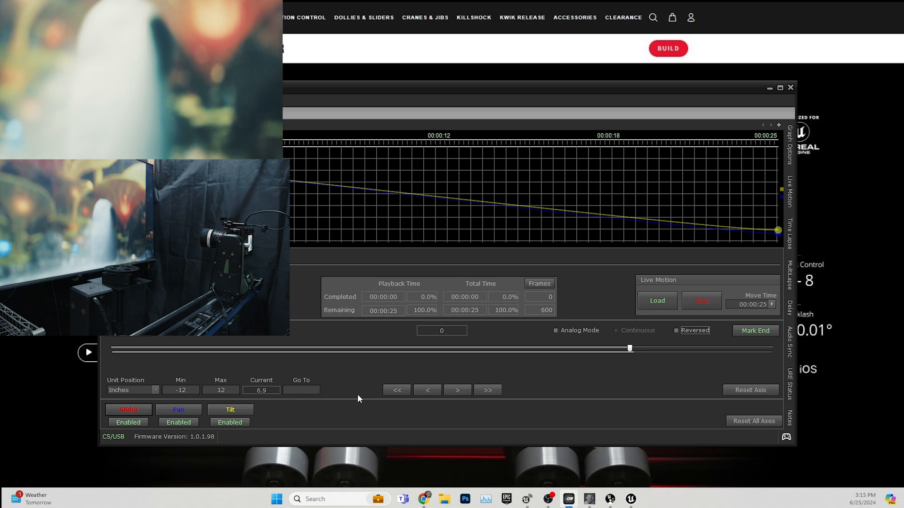
- Enlarge the kOS window and adjust the FreeD values in URE Status to XPos 18 and YPos about -24
left_click_drag(531, 85, 521, 54)
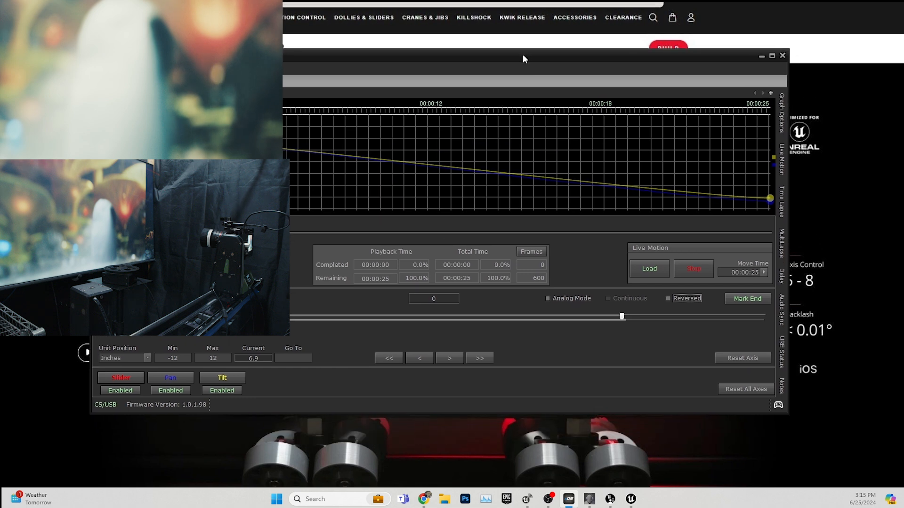
left_click_drag(783, 420, 807, 479)
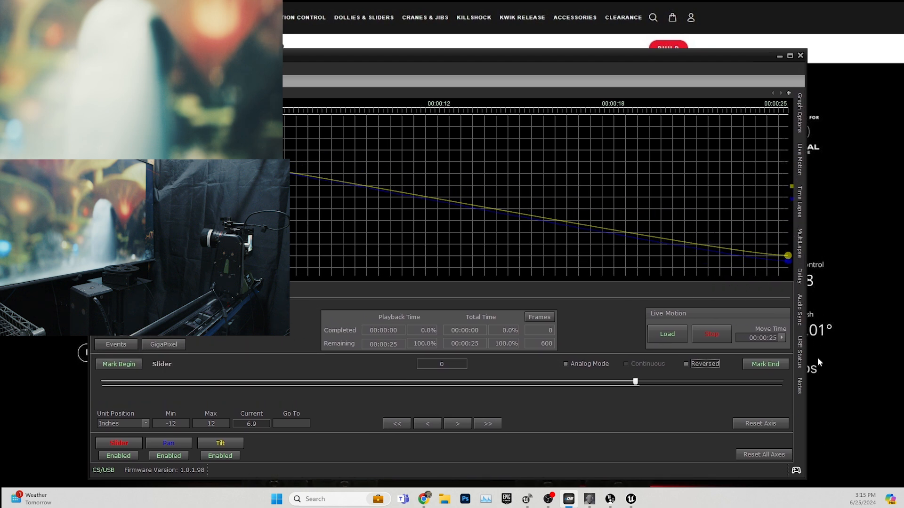
left_click(800, 355)
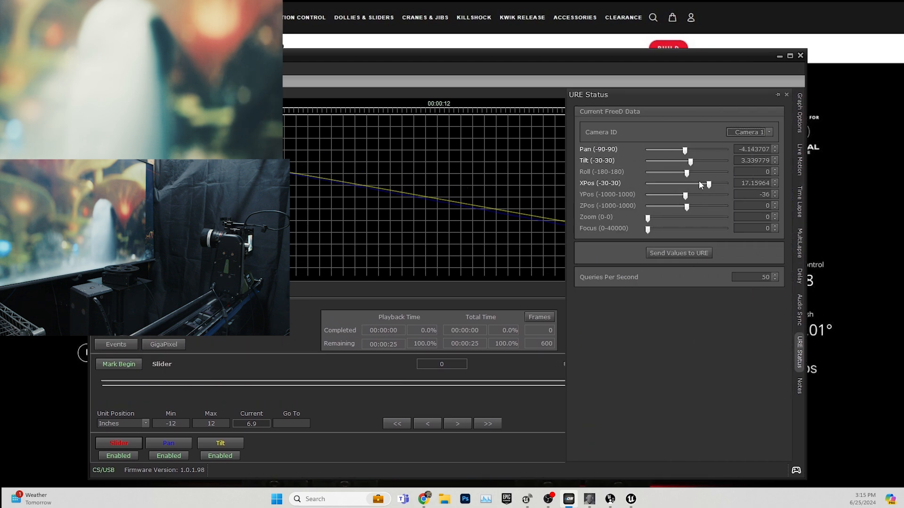
left_click_drag(707, 186, 684, 198)
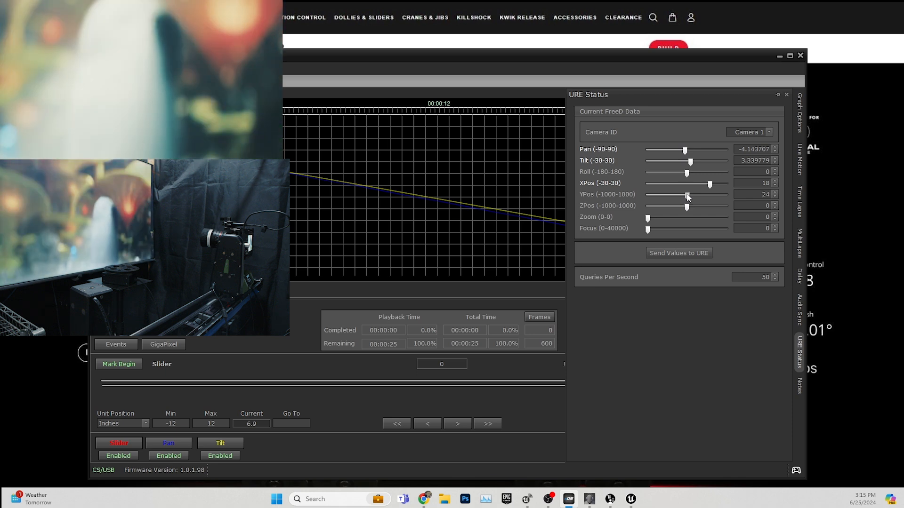
left_click(785, 94)
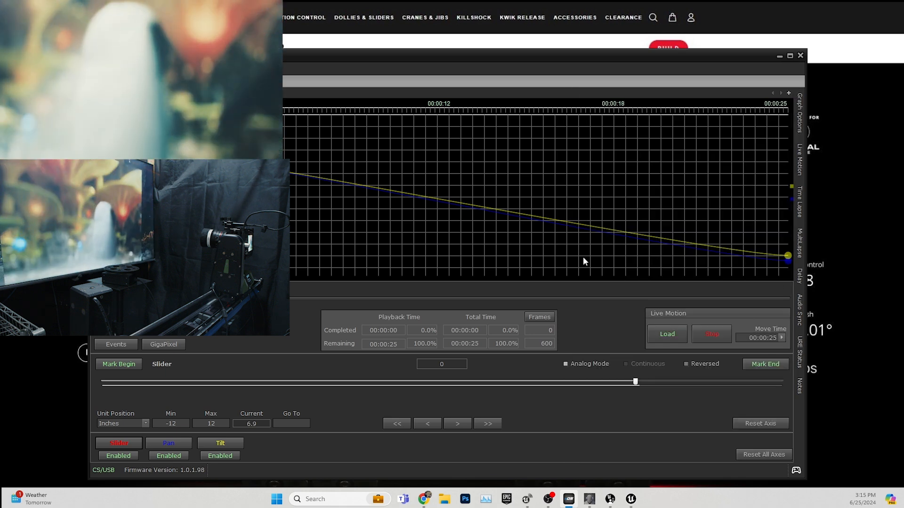
- Review the available Camera ID options for the FreeD data in URE Status
left_click(798, 358)
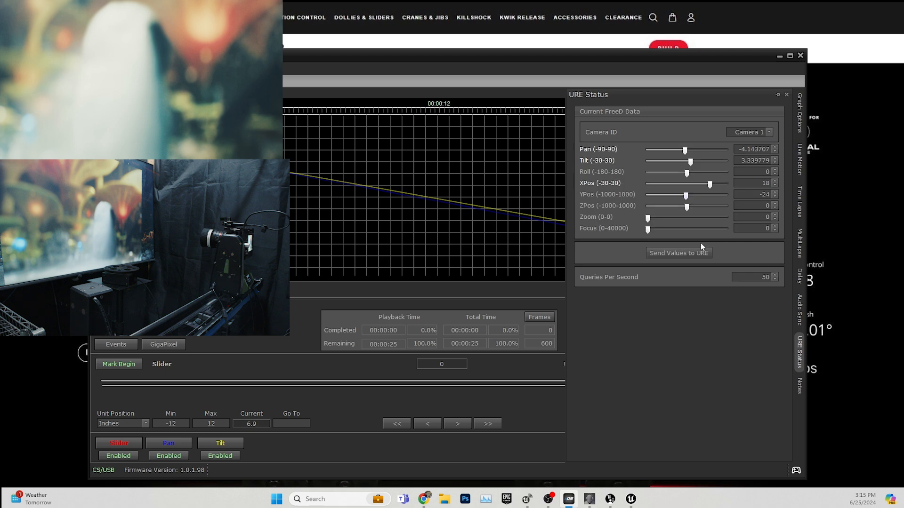
left_click(768, 133)
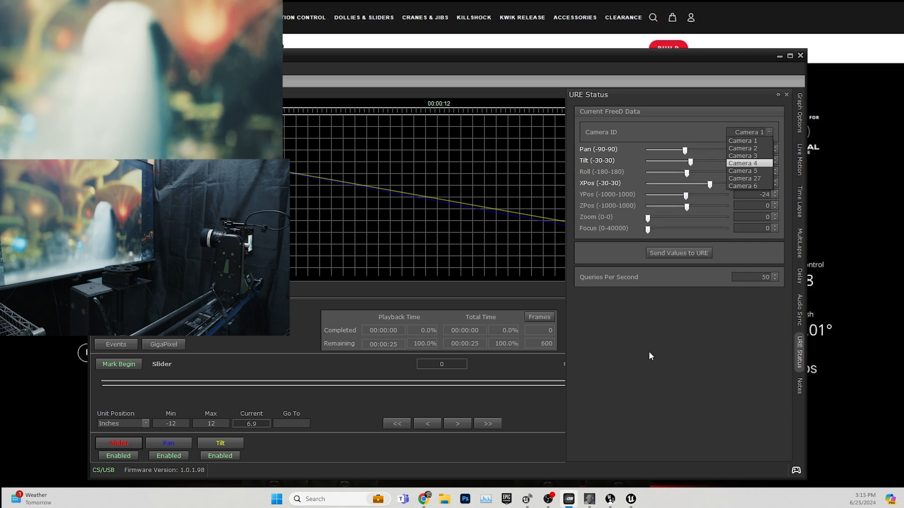
left_click(665, 321)
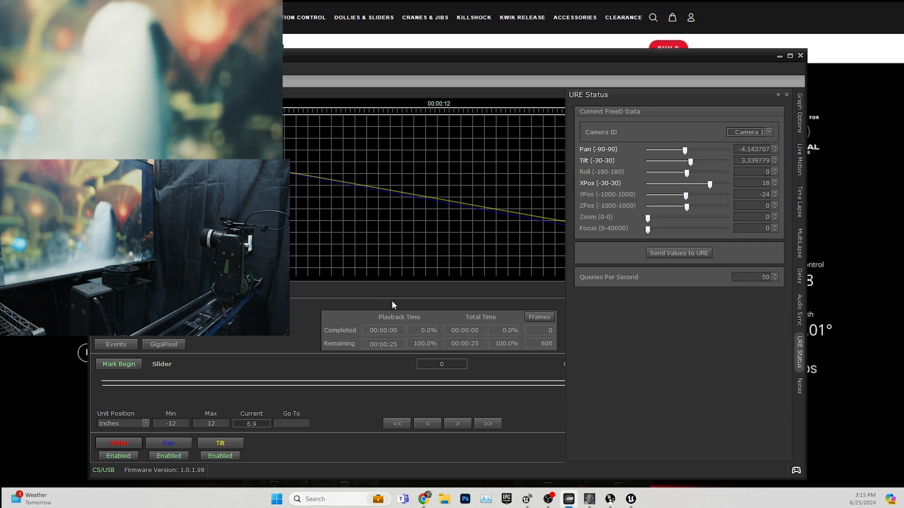
left_click(480, 274)
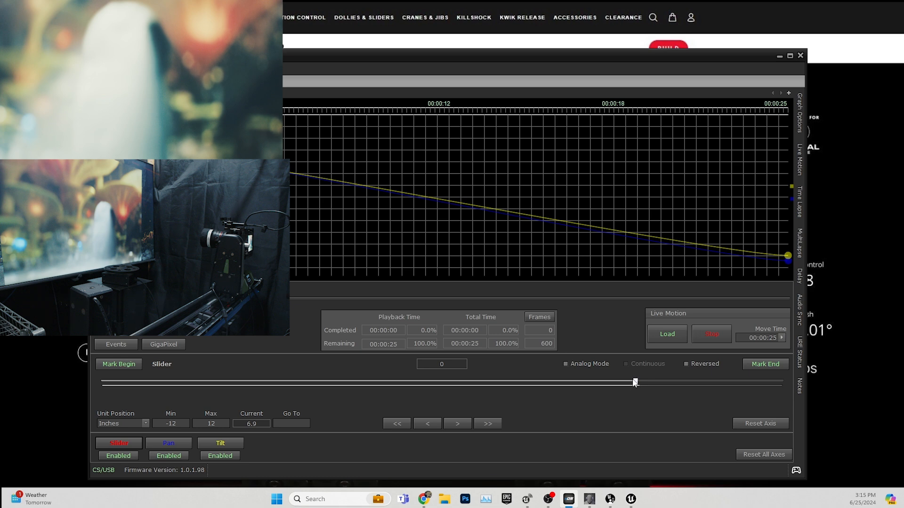
- Move the slider axis back past its midpoint into the negative range
left_click_drag(635, 383, 380, 374)
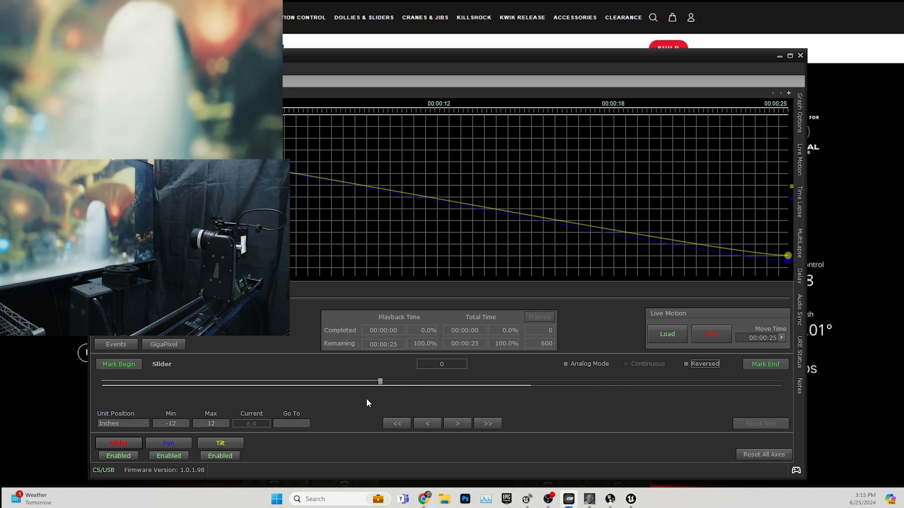